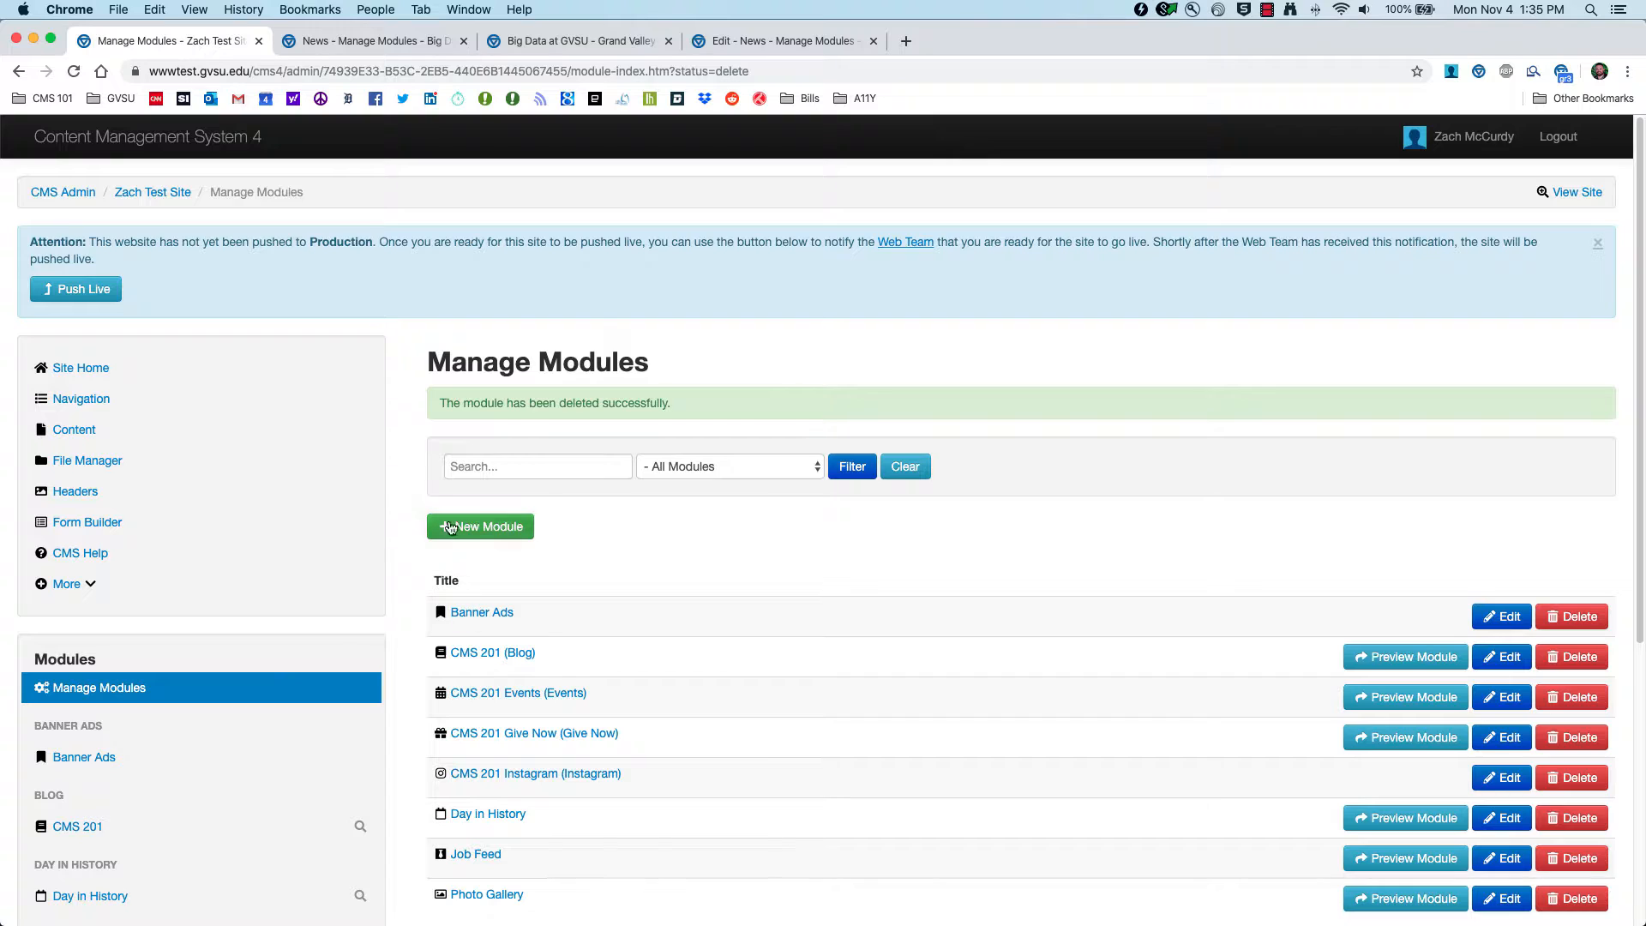
- Create a News module with the alias title "CMS 201 News" and open it
click(480, 526)
click(549, 425)
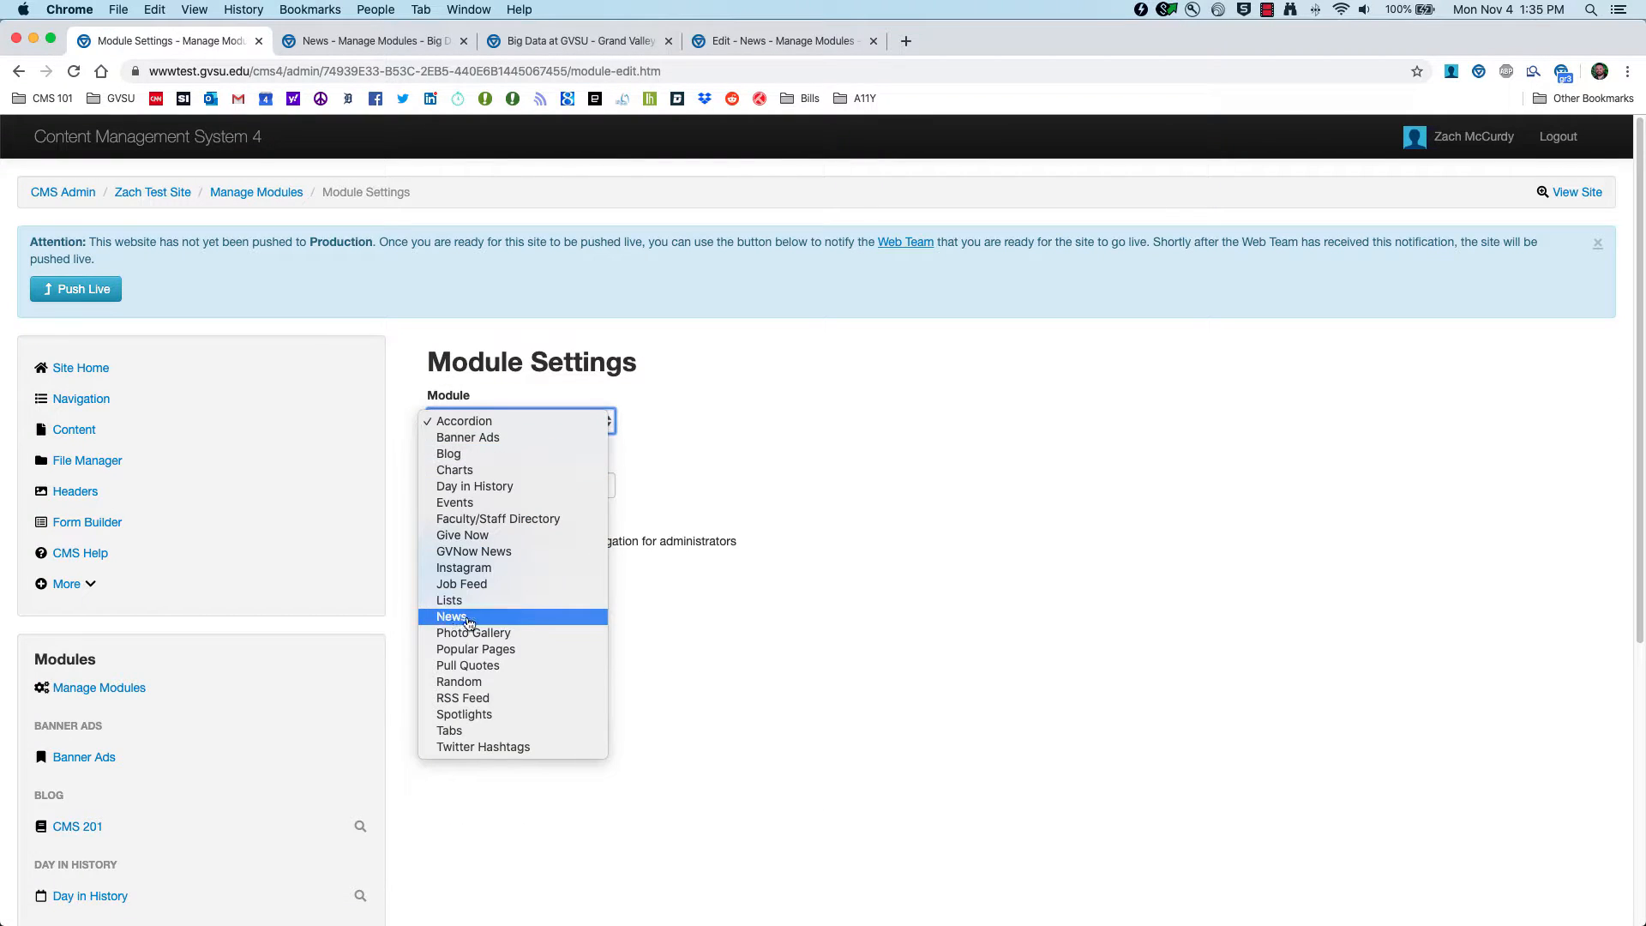
click(468, 619)
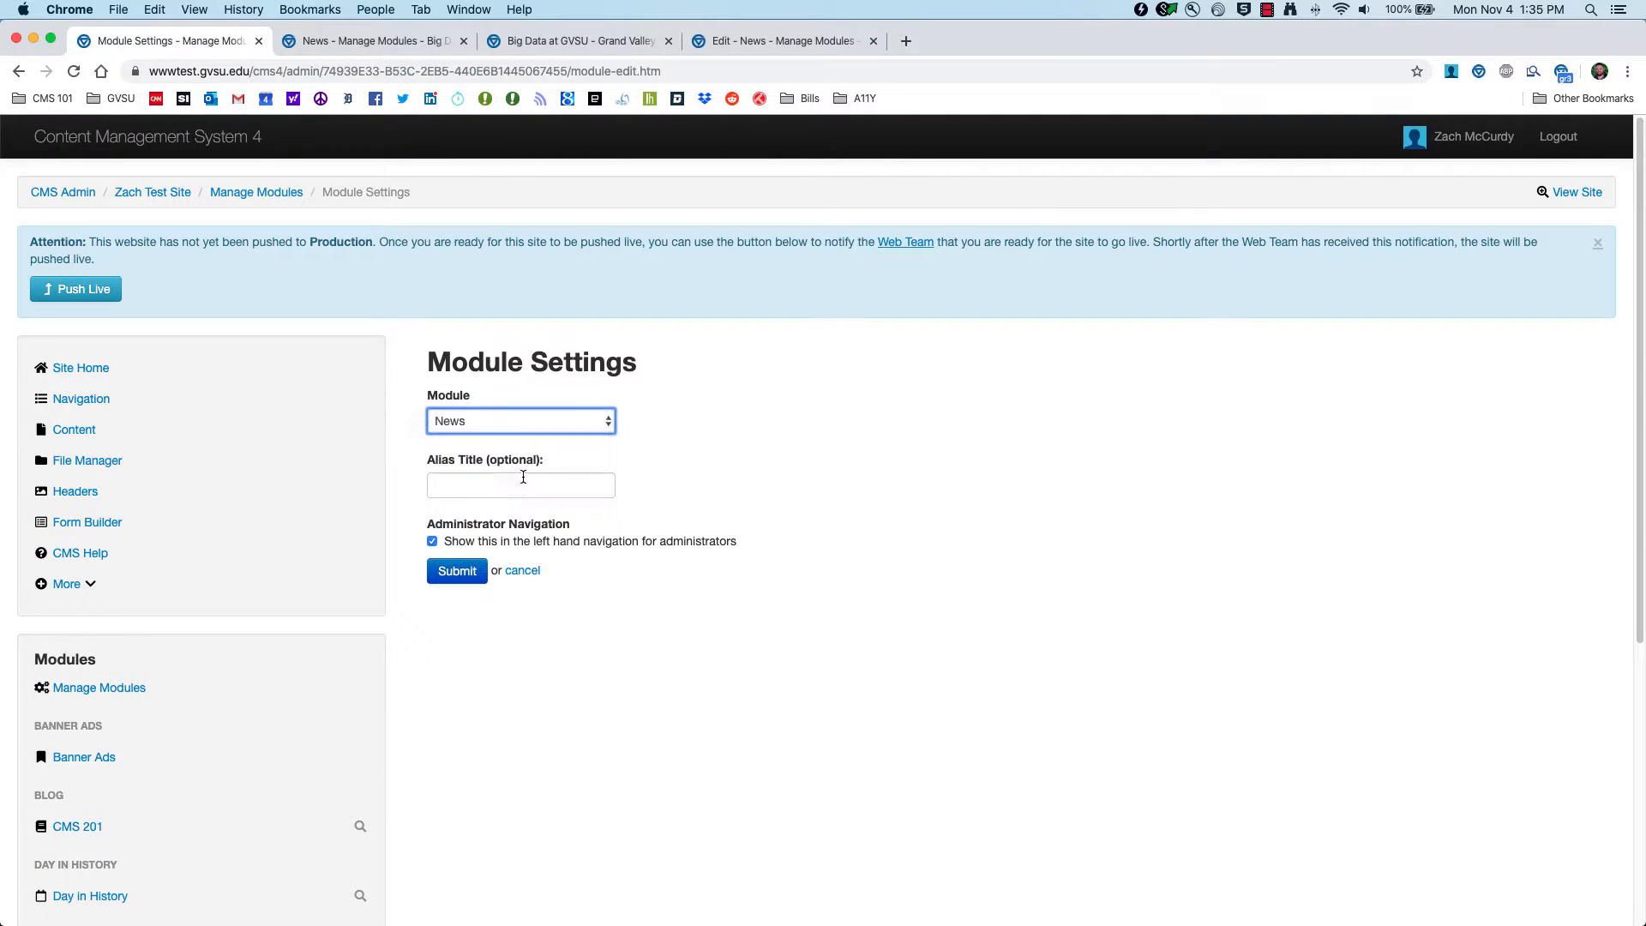
click(514, 490)
text(CMS 201 News)
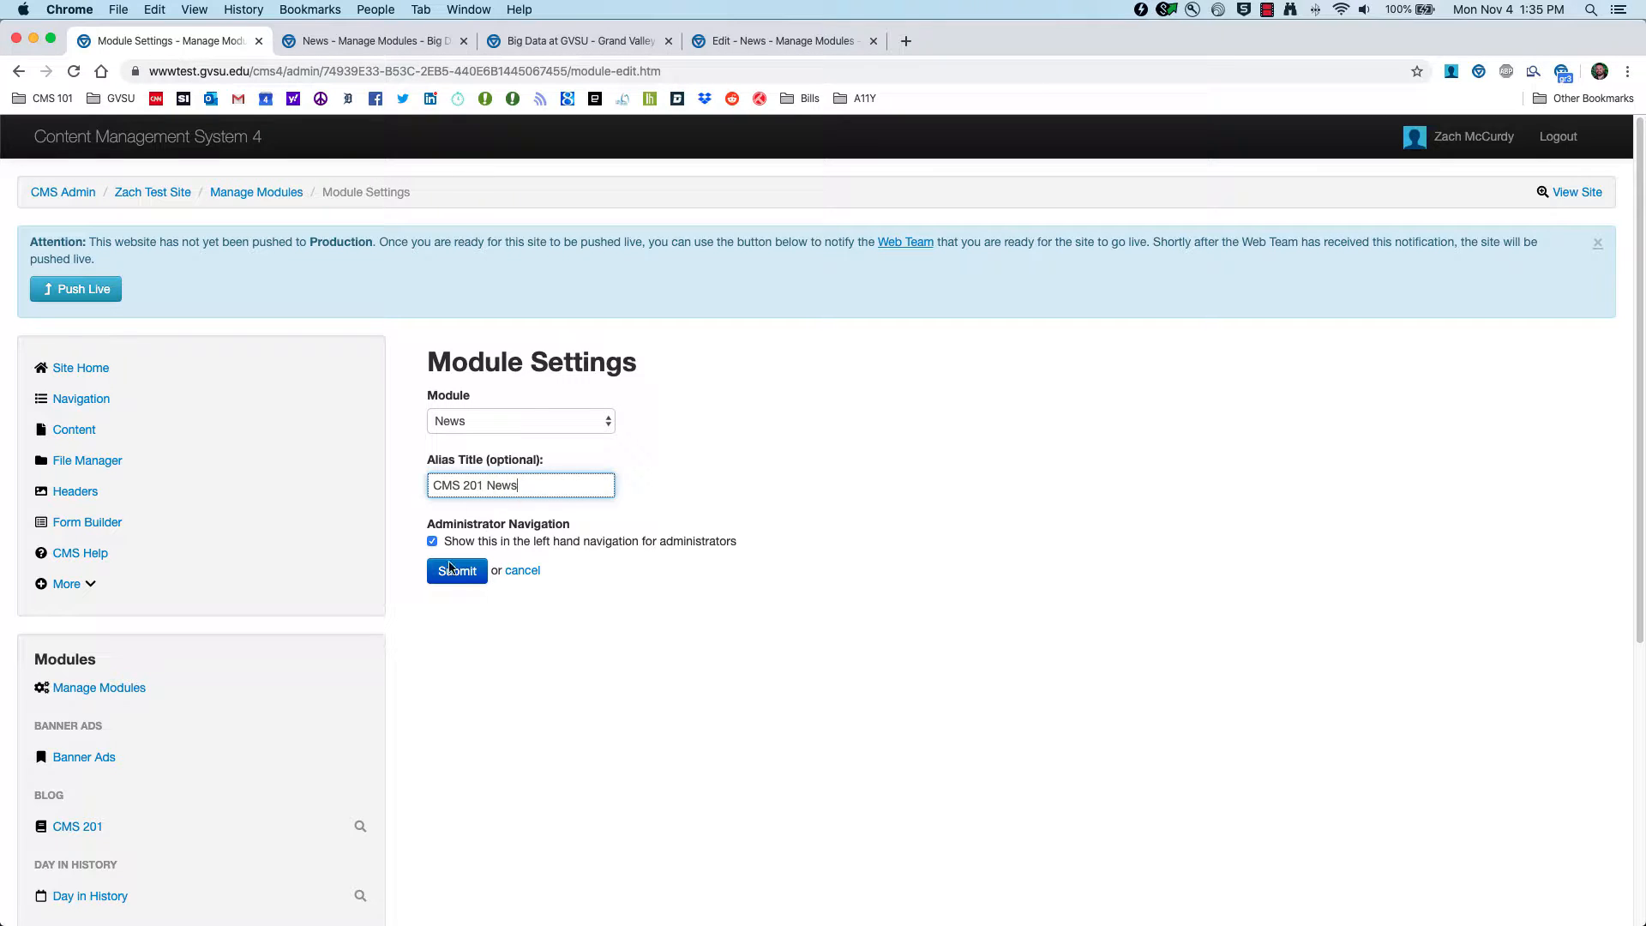
click(452, 570)
scroll(303, 655, down, 6)
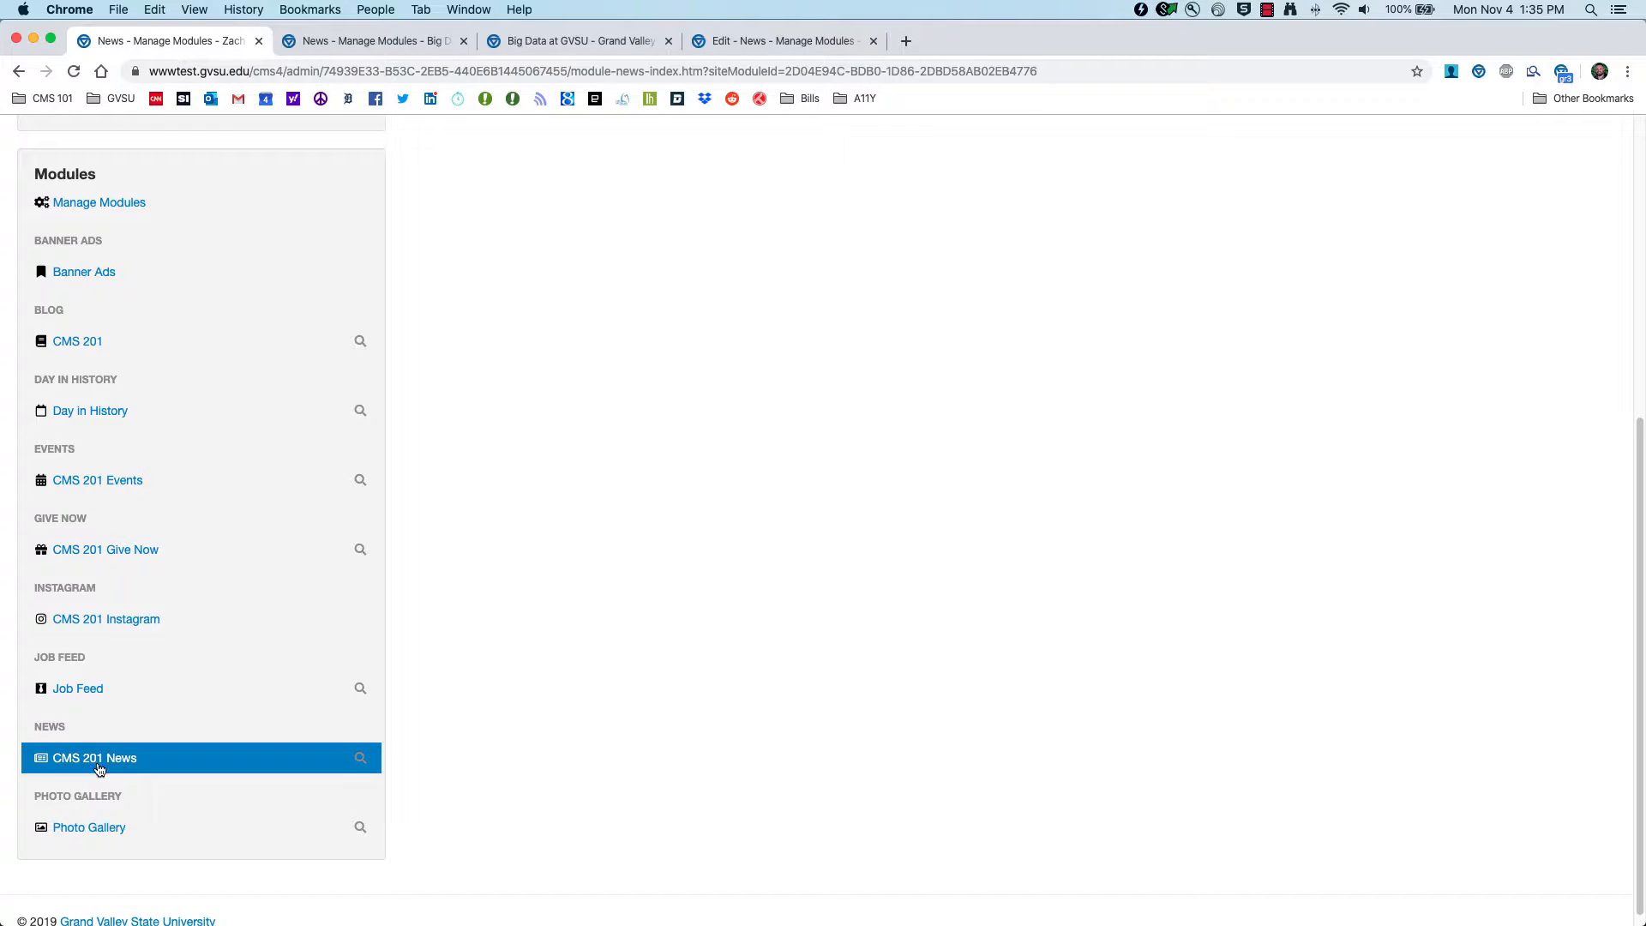
click(133, 759)
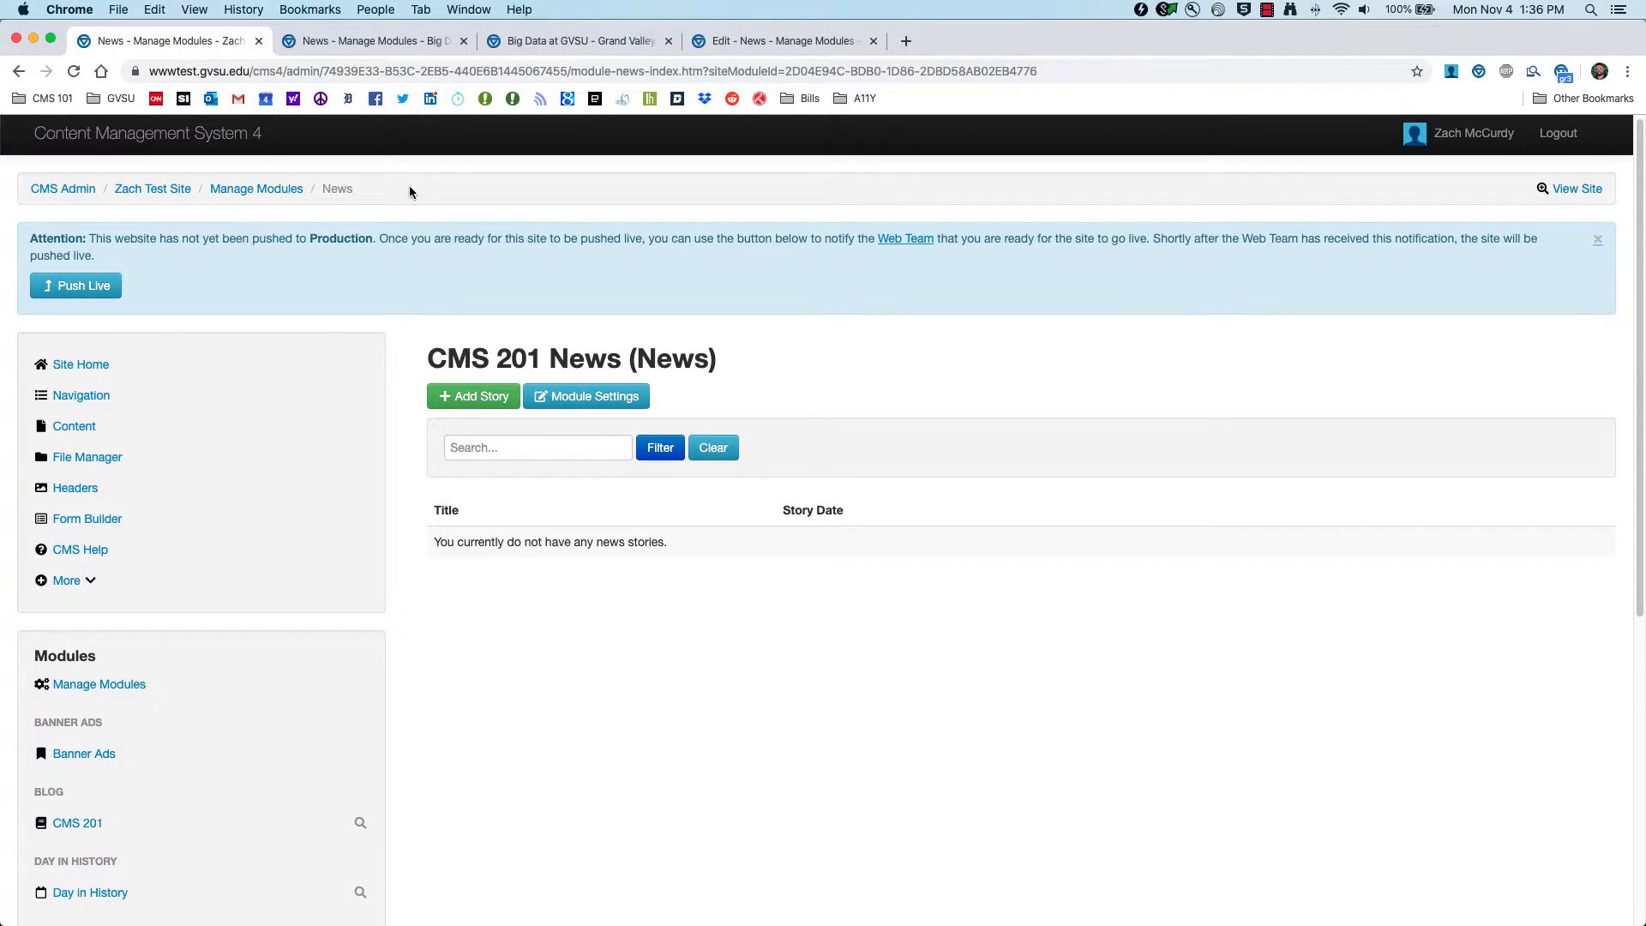
- Examine the news feed on the Big Data at GVSU site and the story list of its News module in the CMS
click(549, 43)
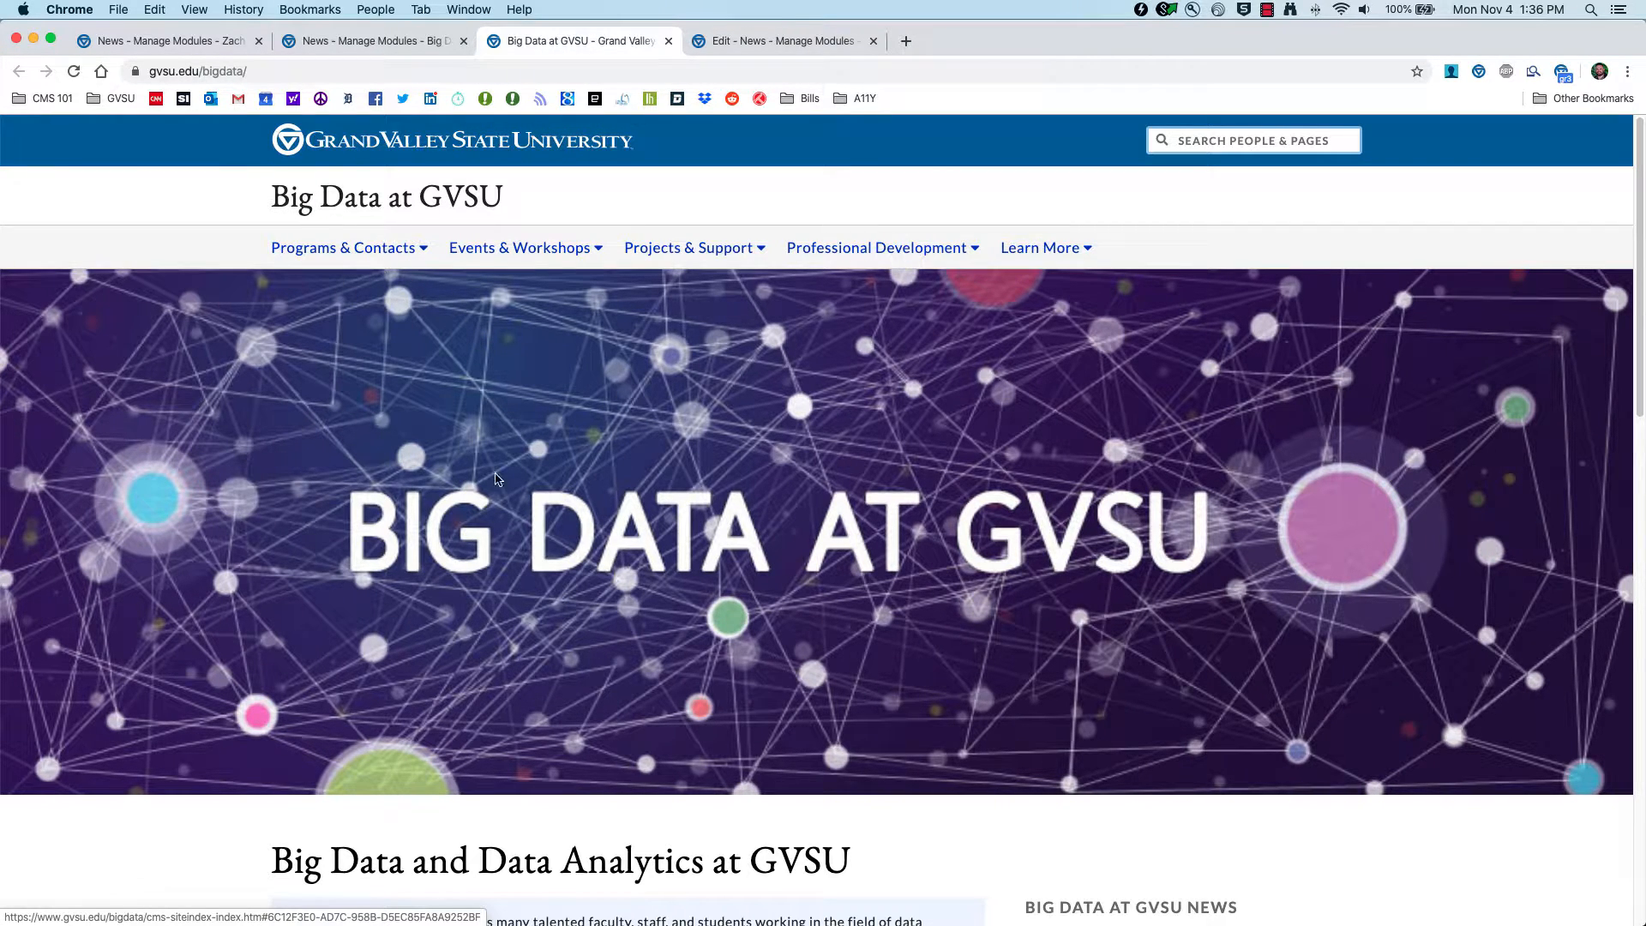
scroll(495, 481, down, 1)
scroll(495, 482, down, 5)
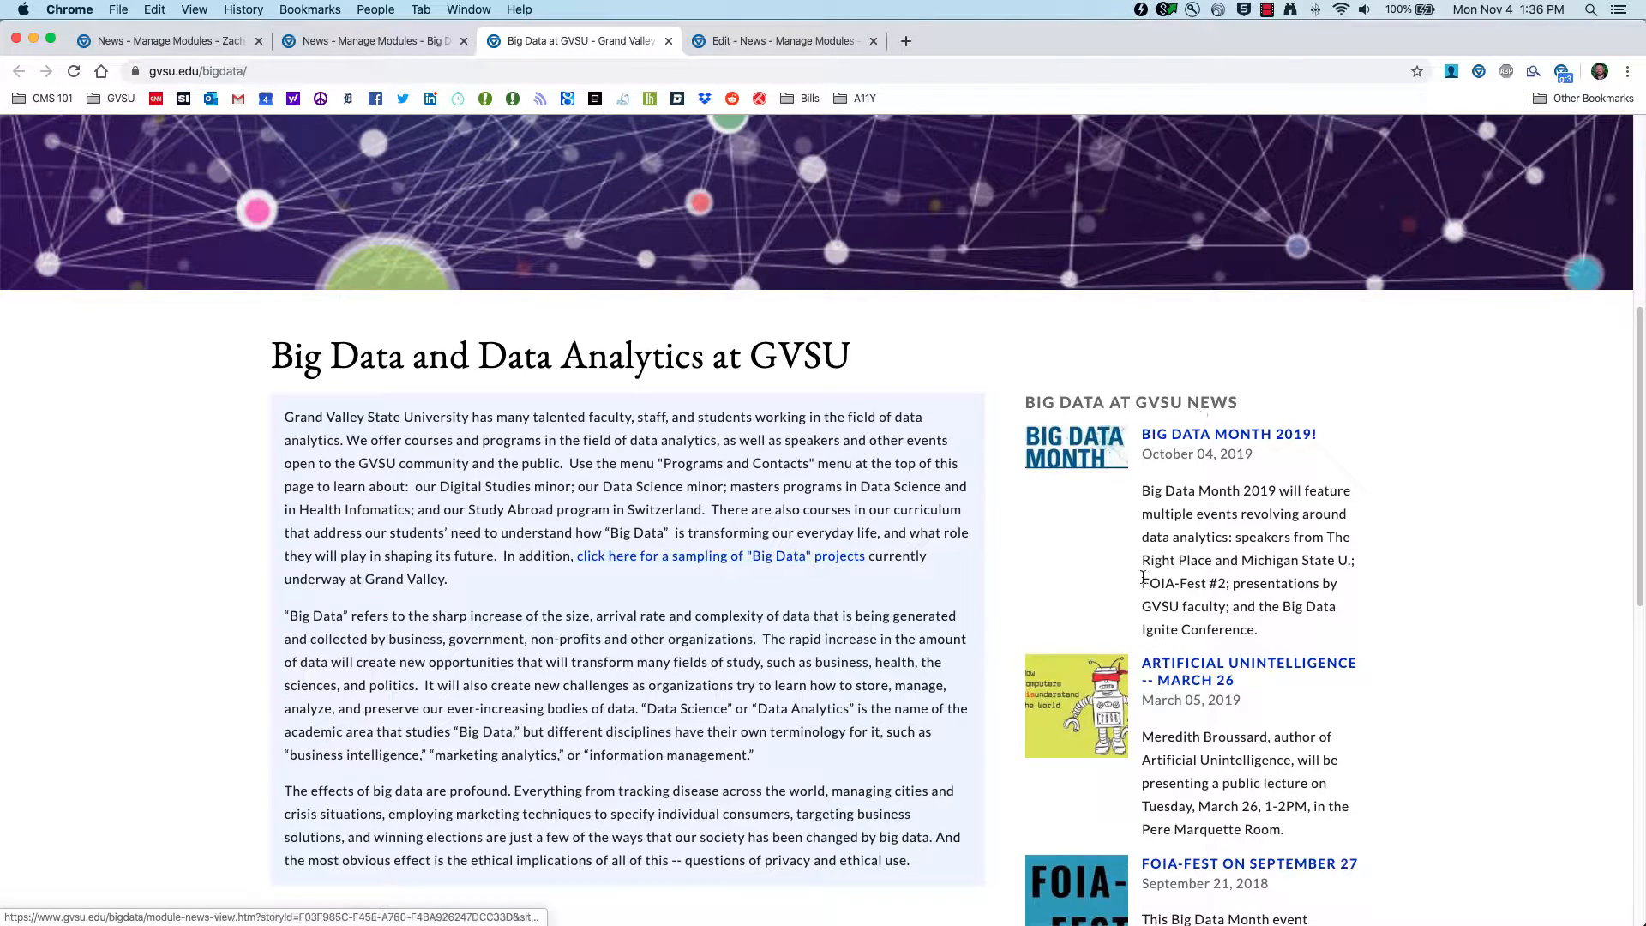
scroll(1144, 579, down, 3)
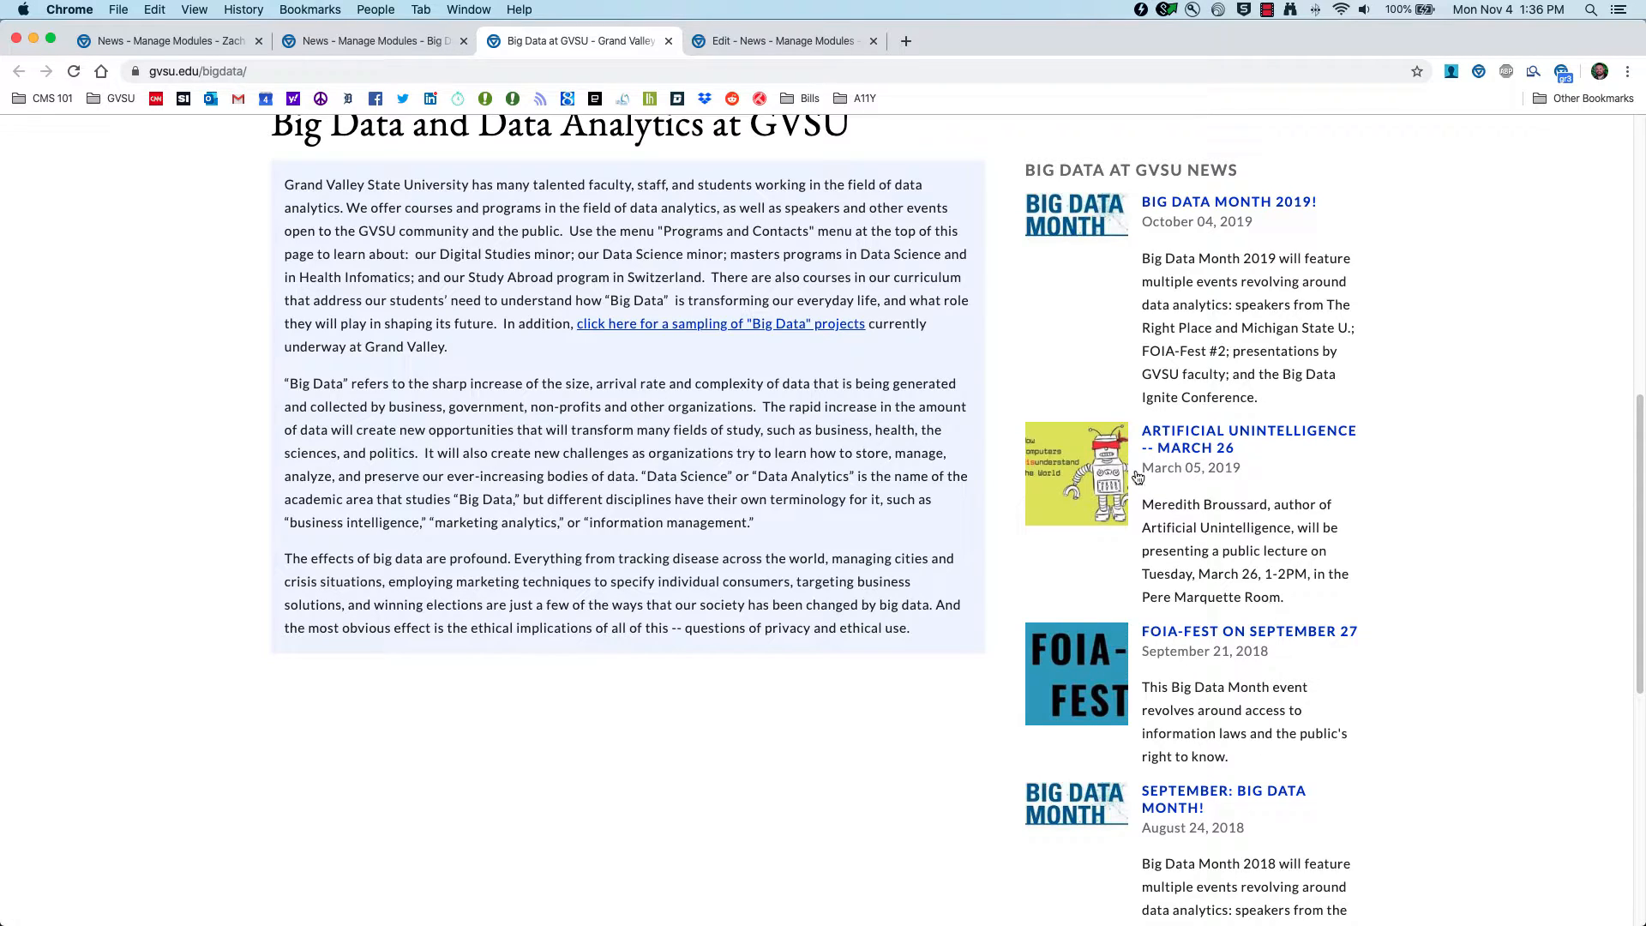
click(741, 38)
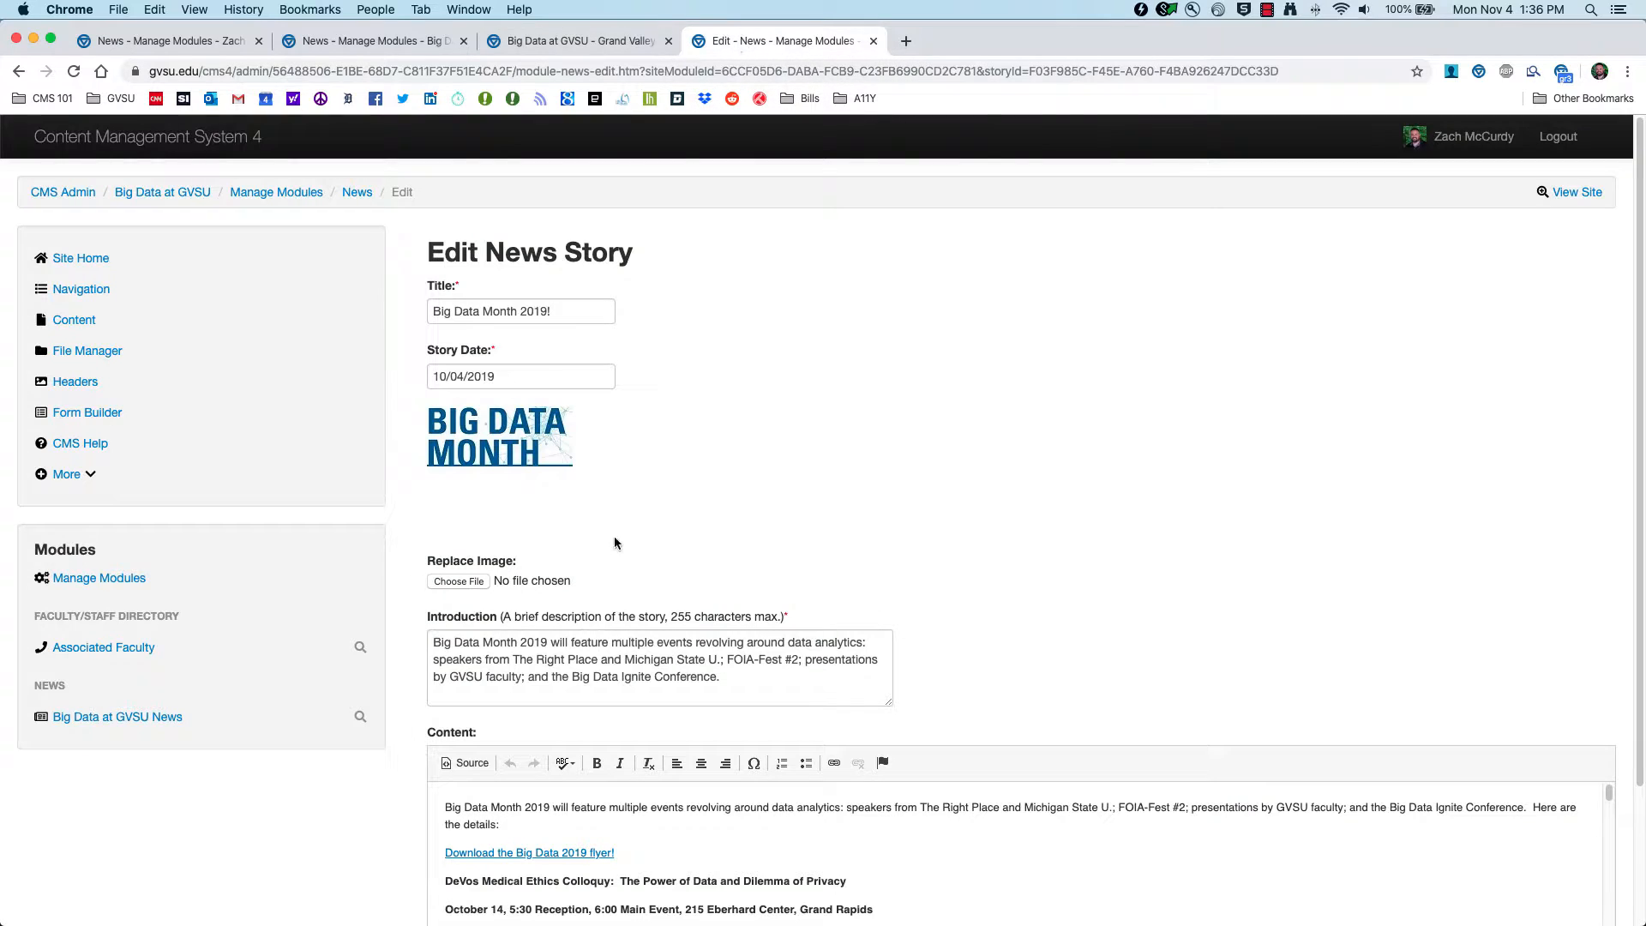
click(357, 192)
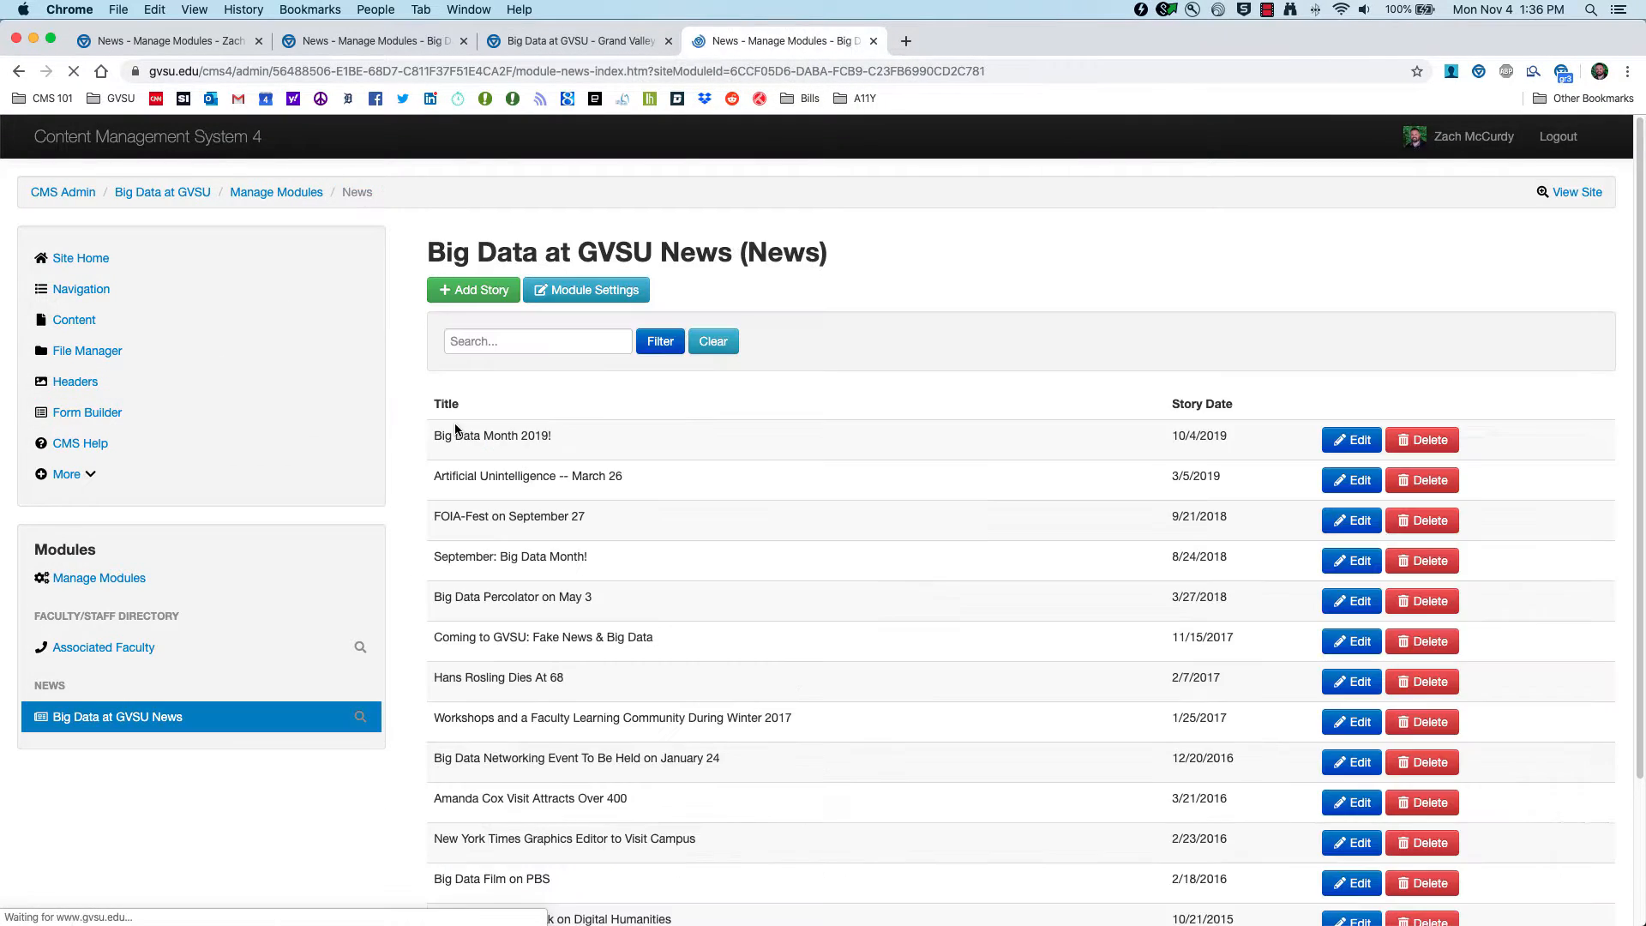
click(94, 727)
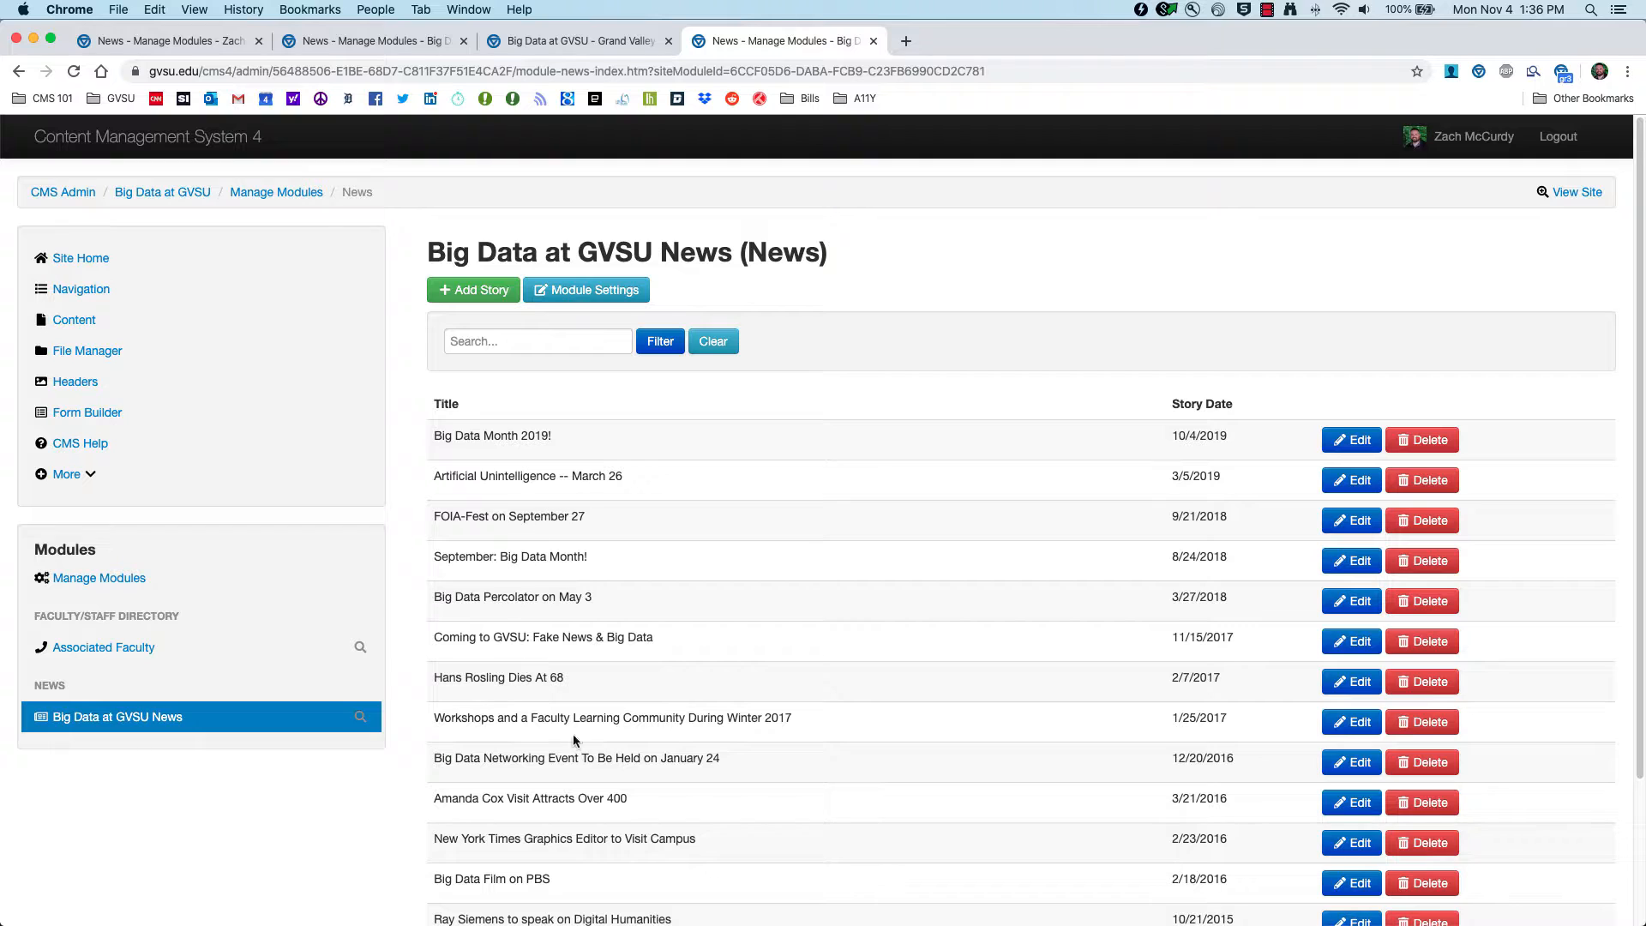
scroll(615, 762, down, 3)
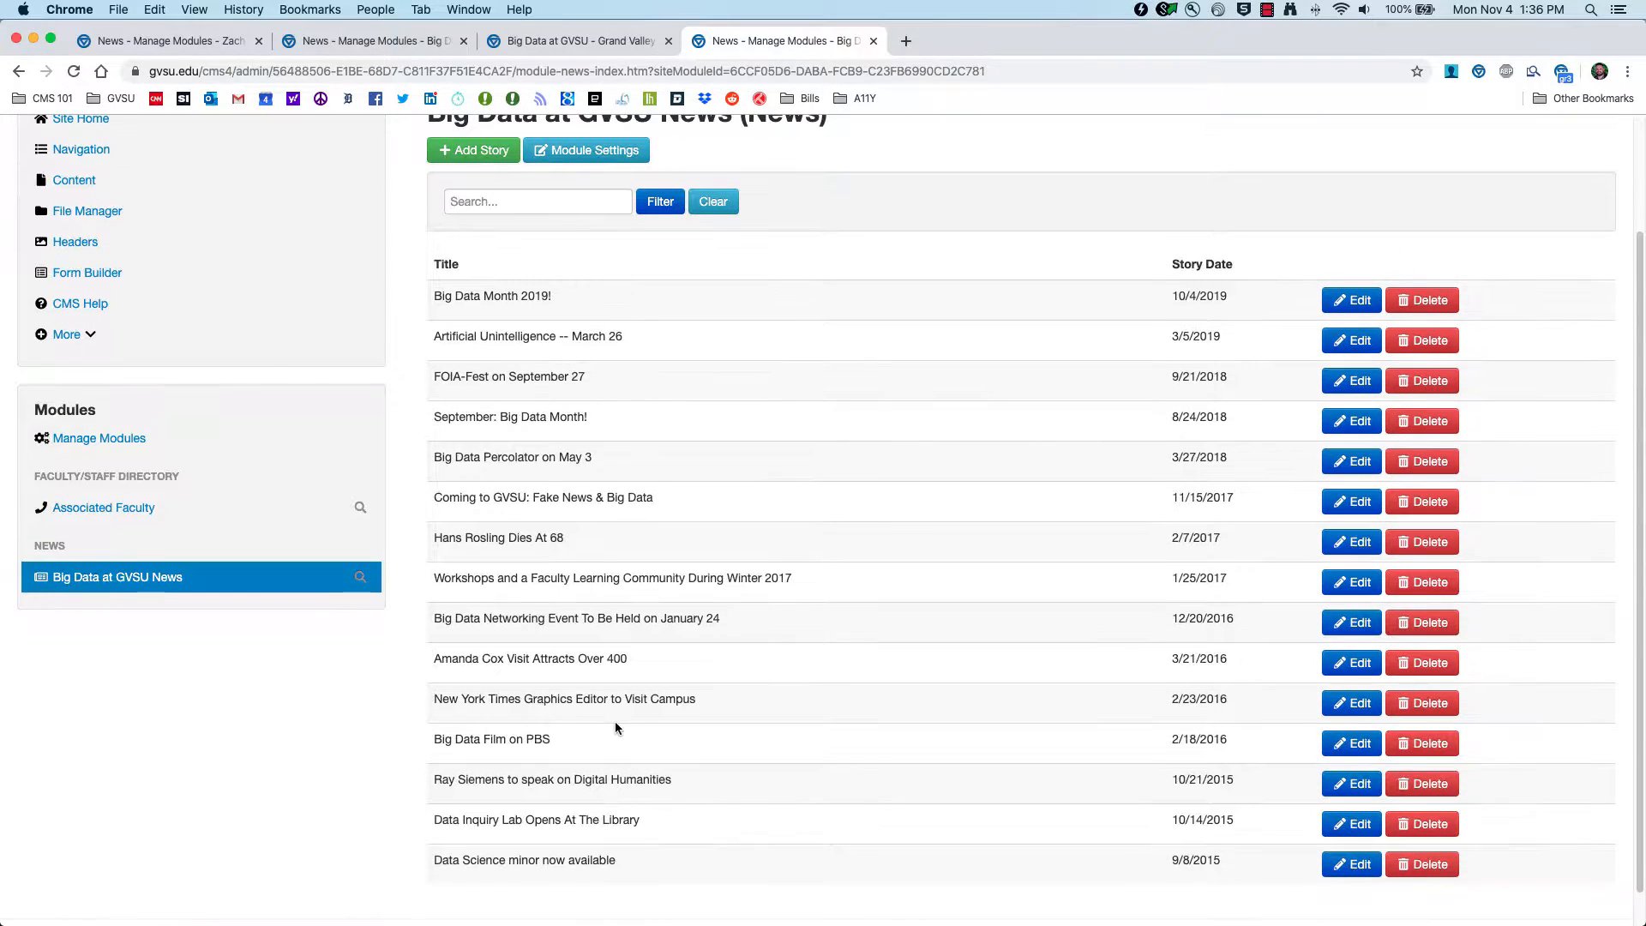
click(526, 51)
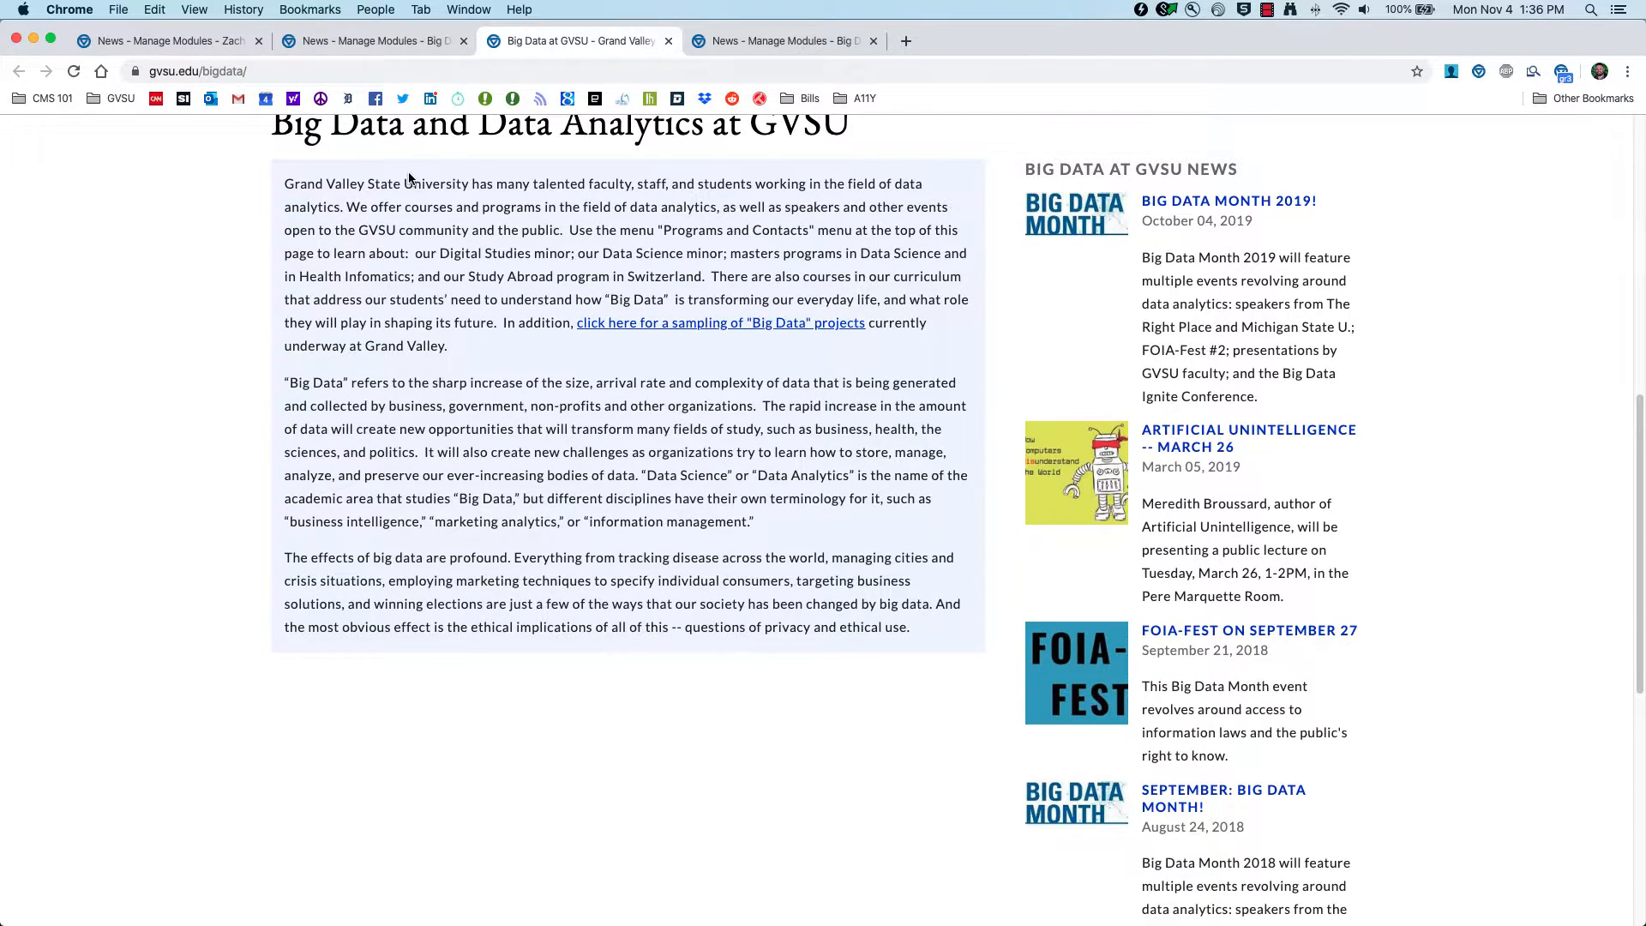
- Start a new story in the CMS 201 News module with the title "Hello from CMS 201" and the story date 11/04/2019
key(super+1)
scroll(249, 588, down, 10)
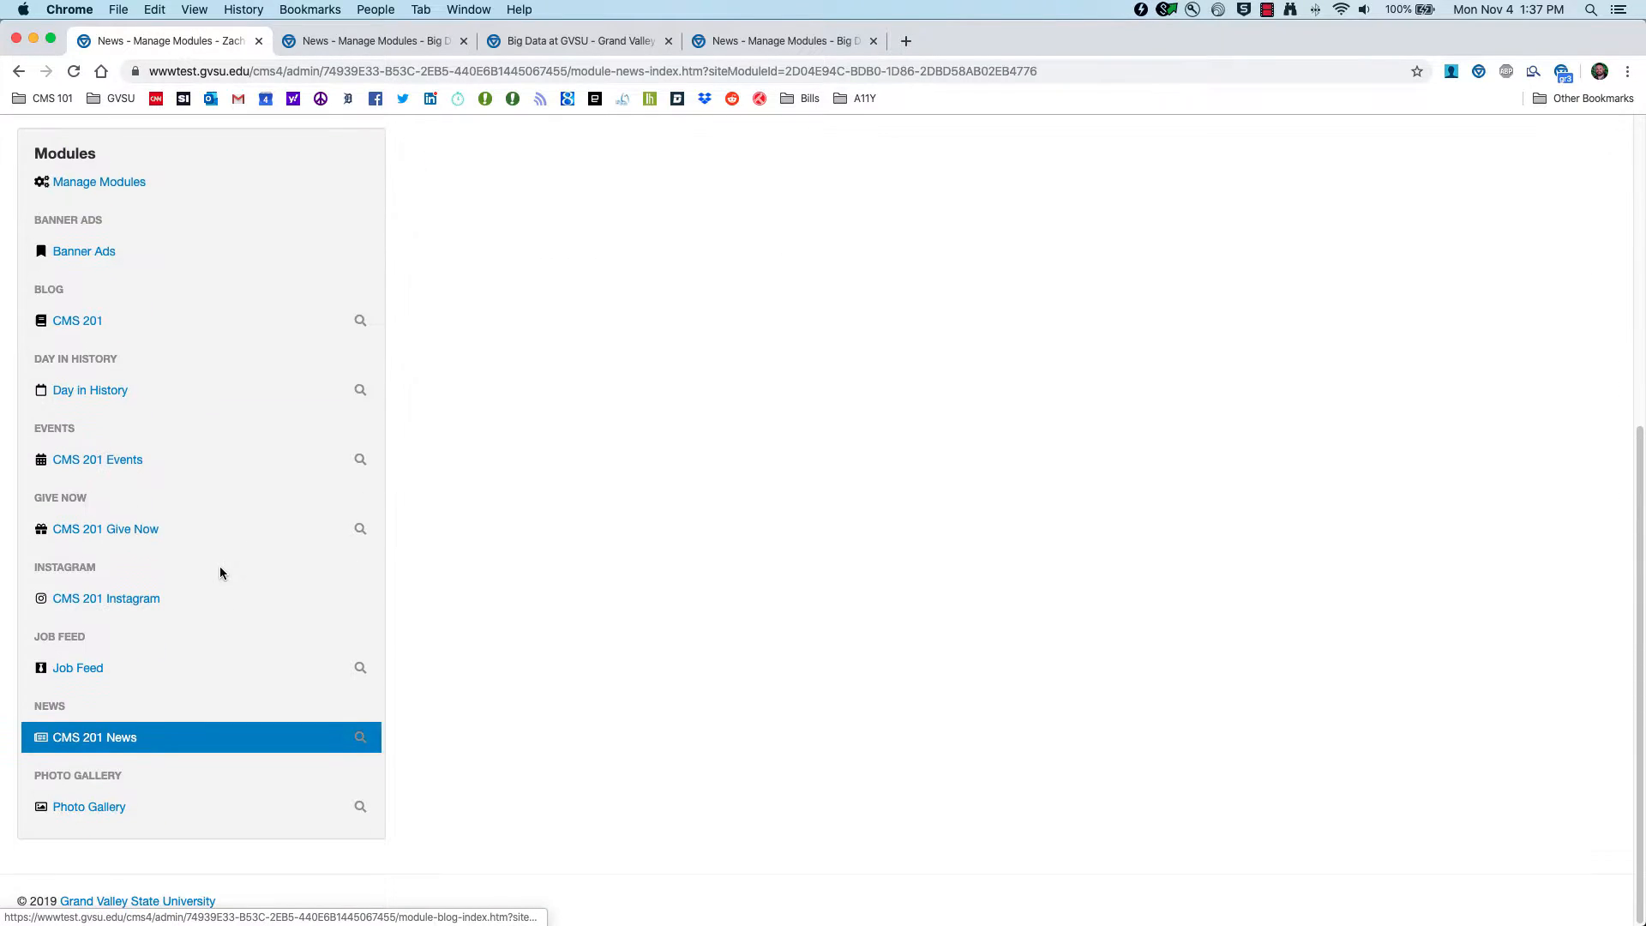
click(110, 746)
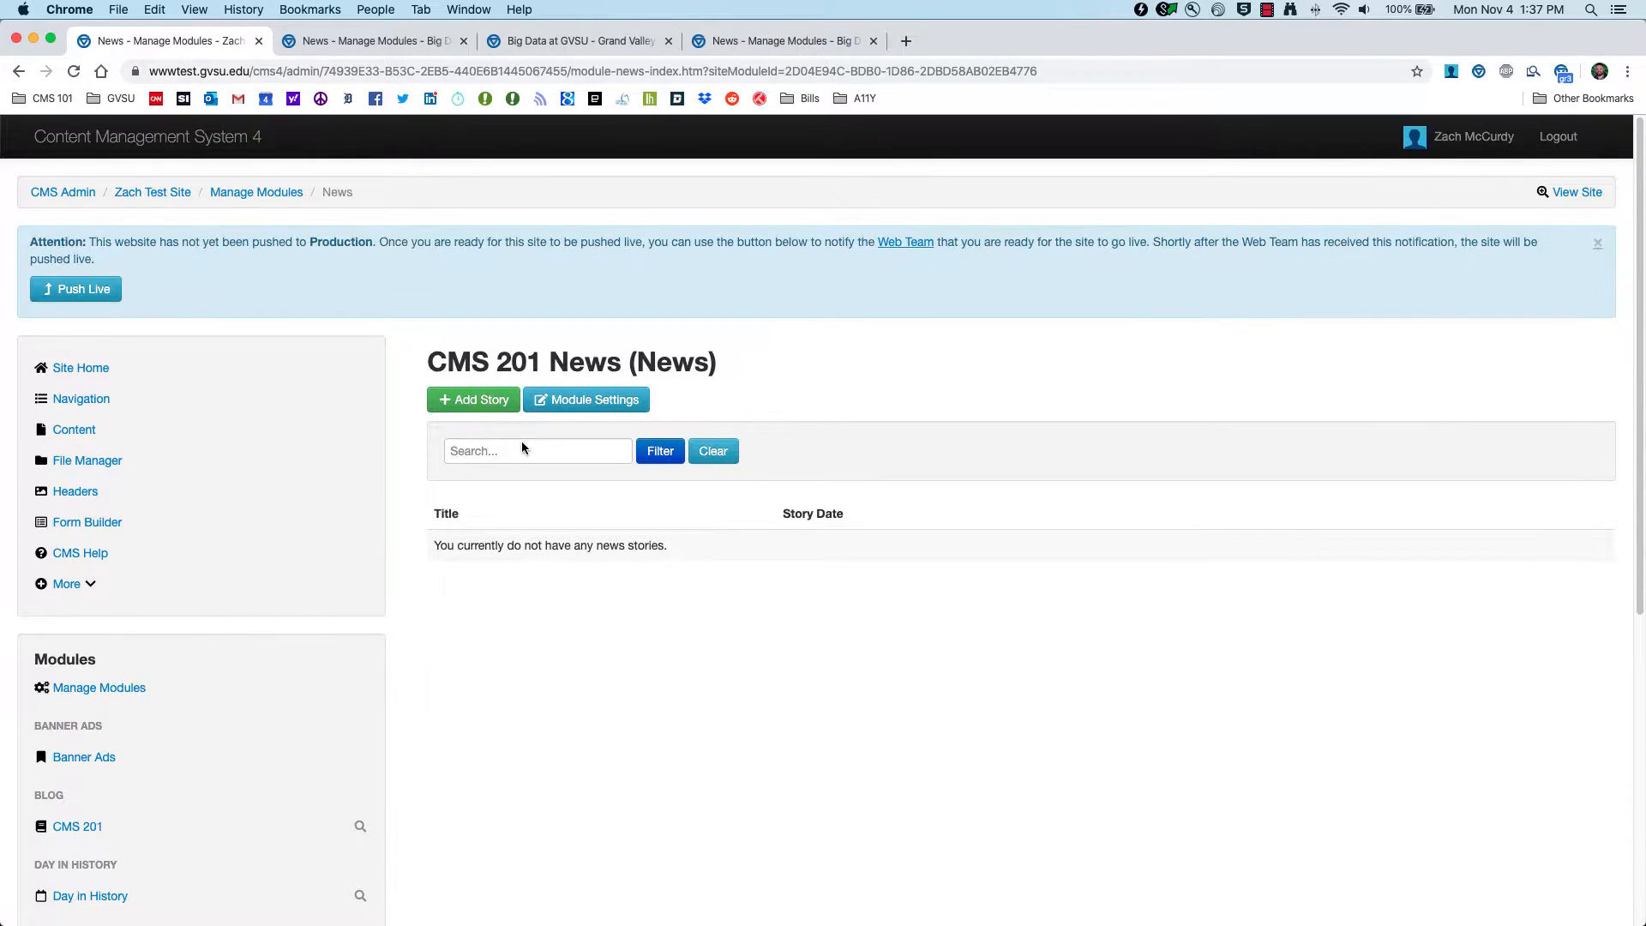
click(478, 403)
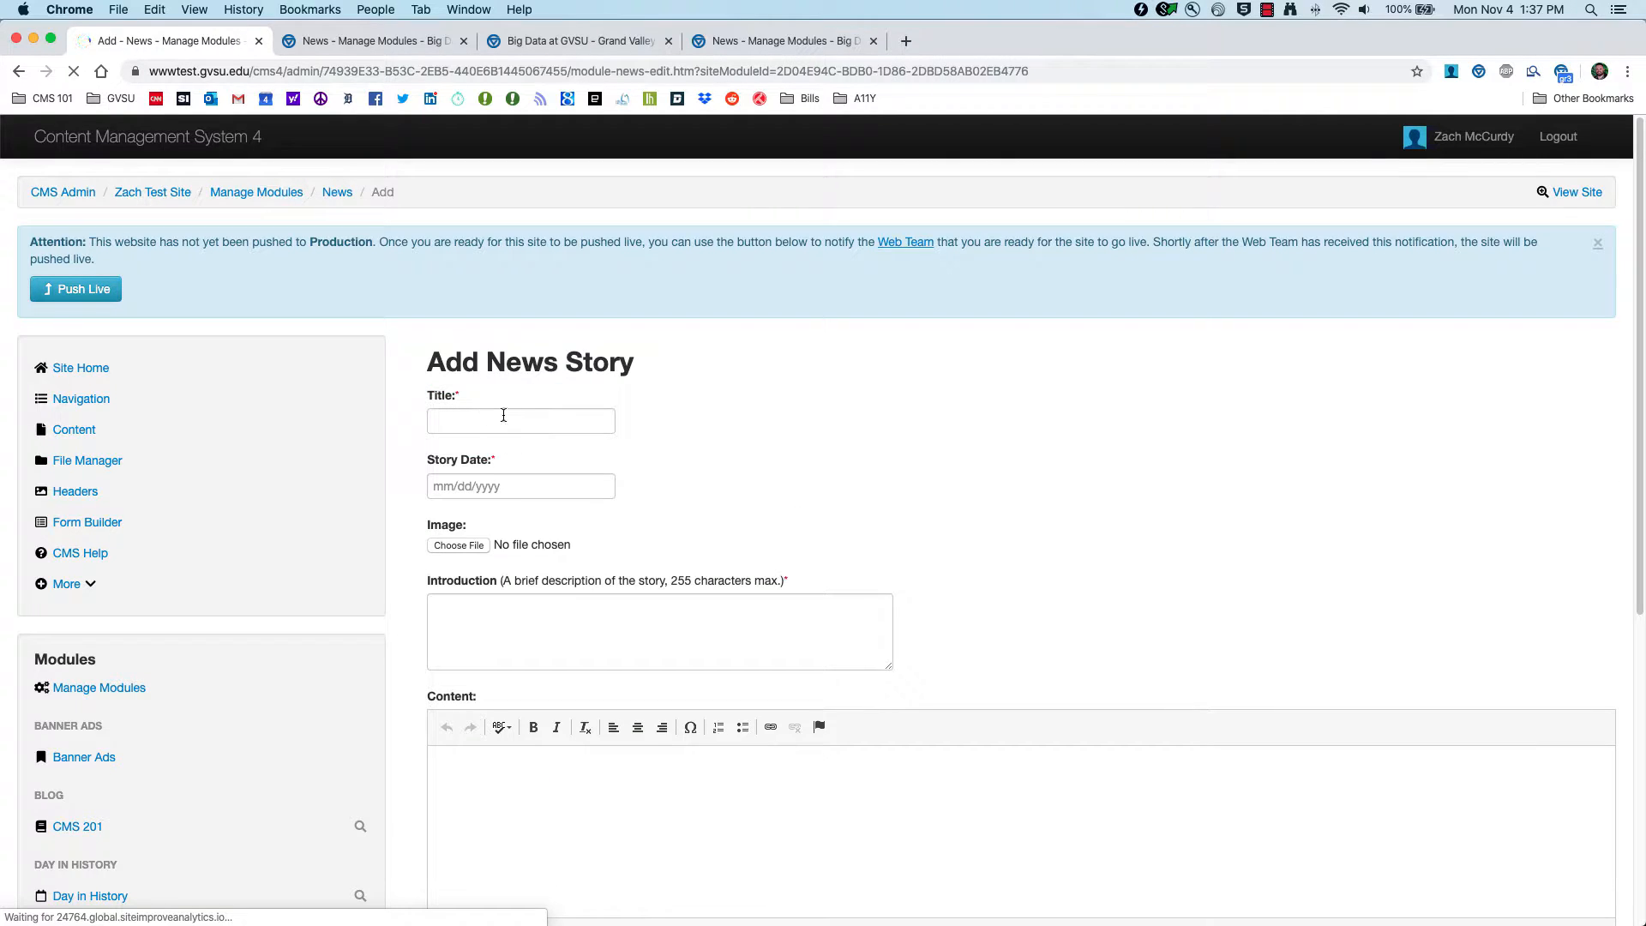
click(503, 416)
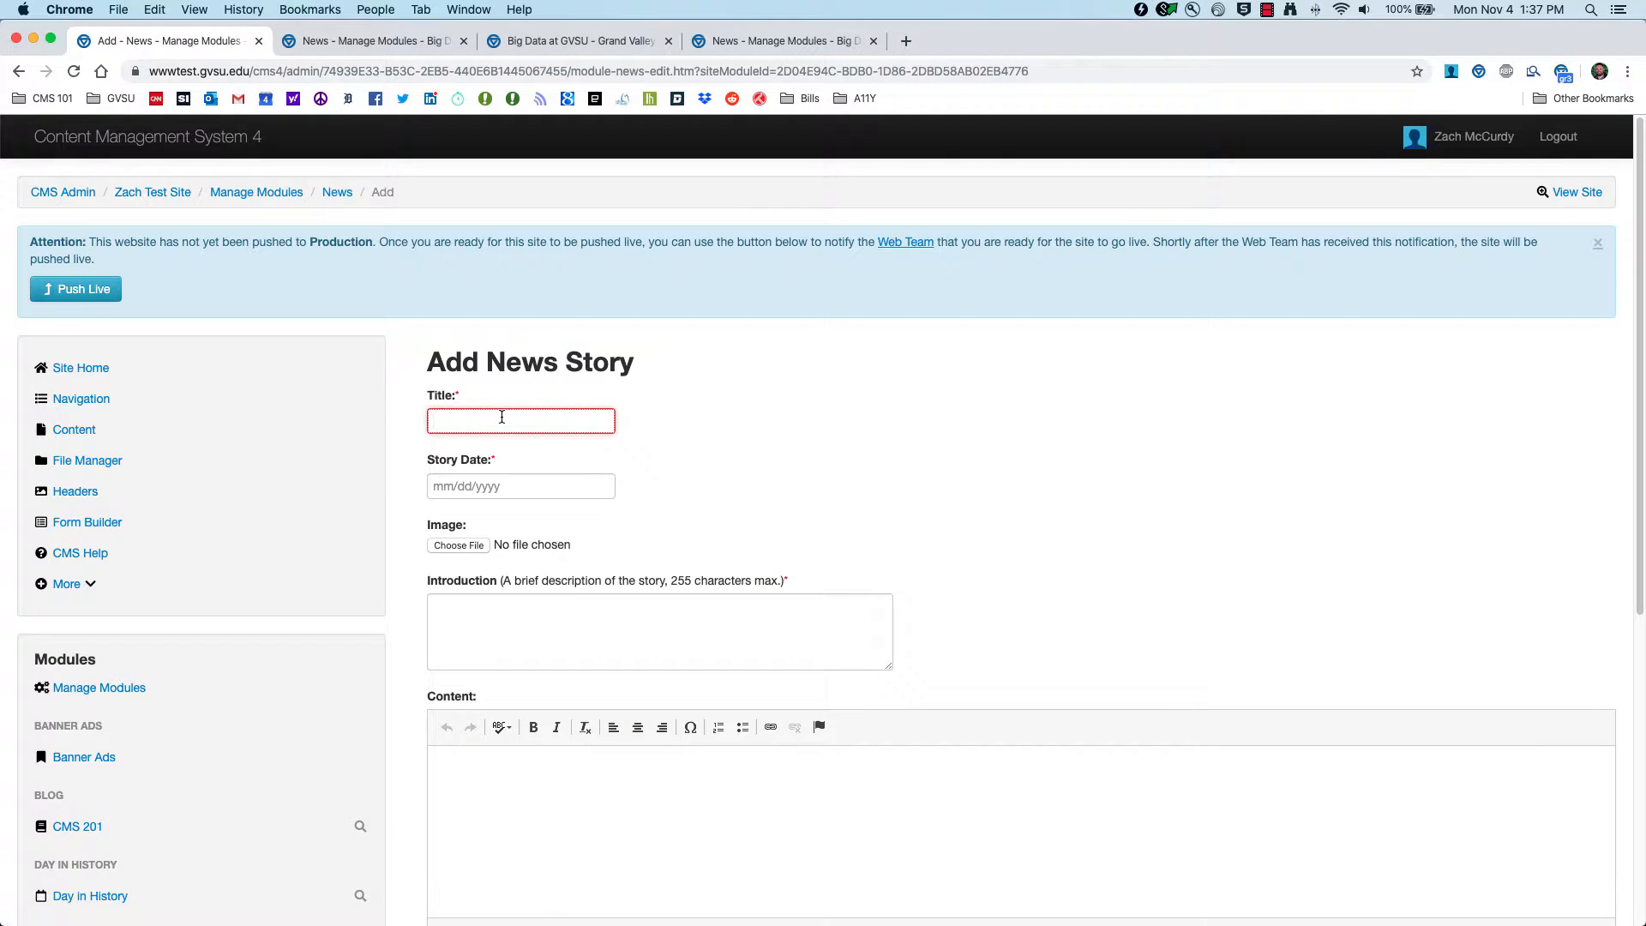
text(Hello from )
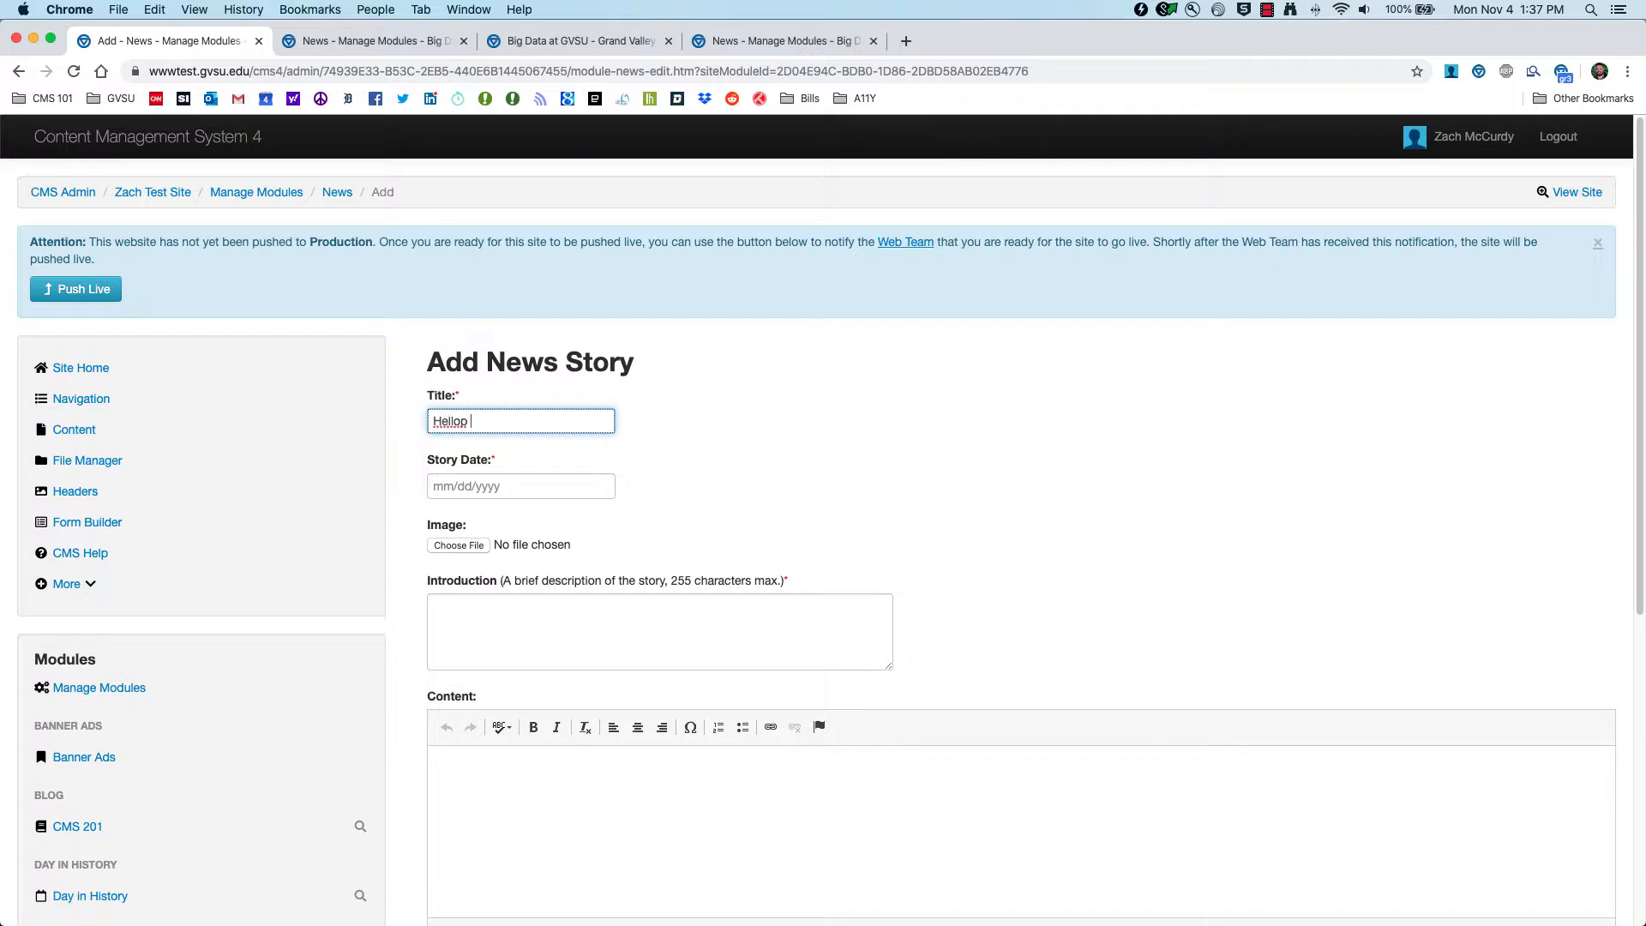
text(CMS 201)
click(497, 486)
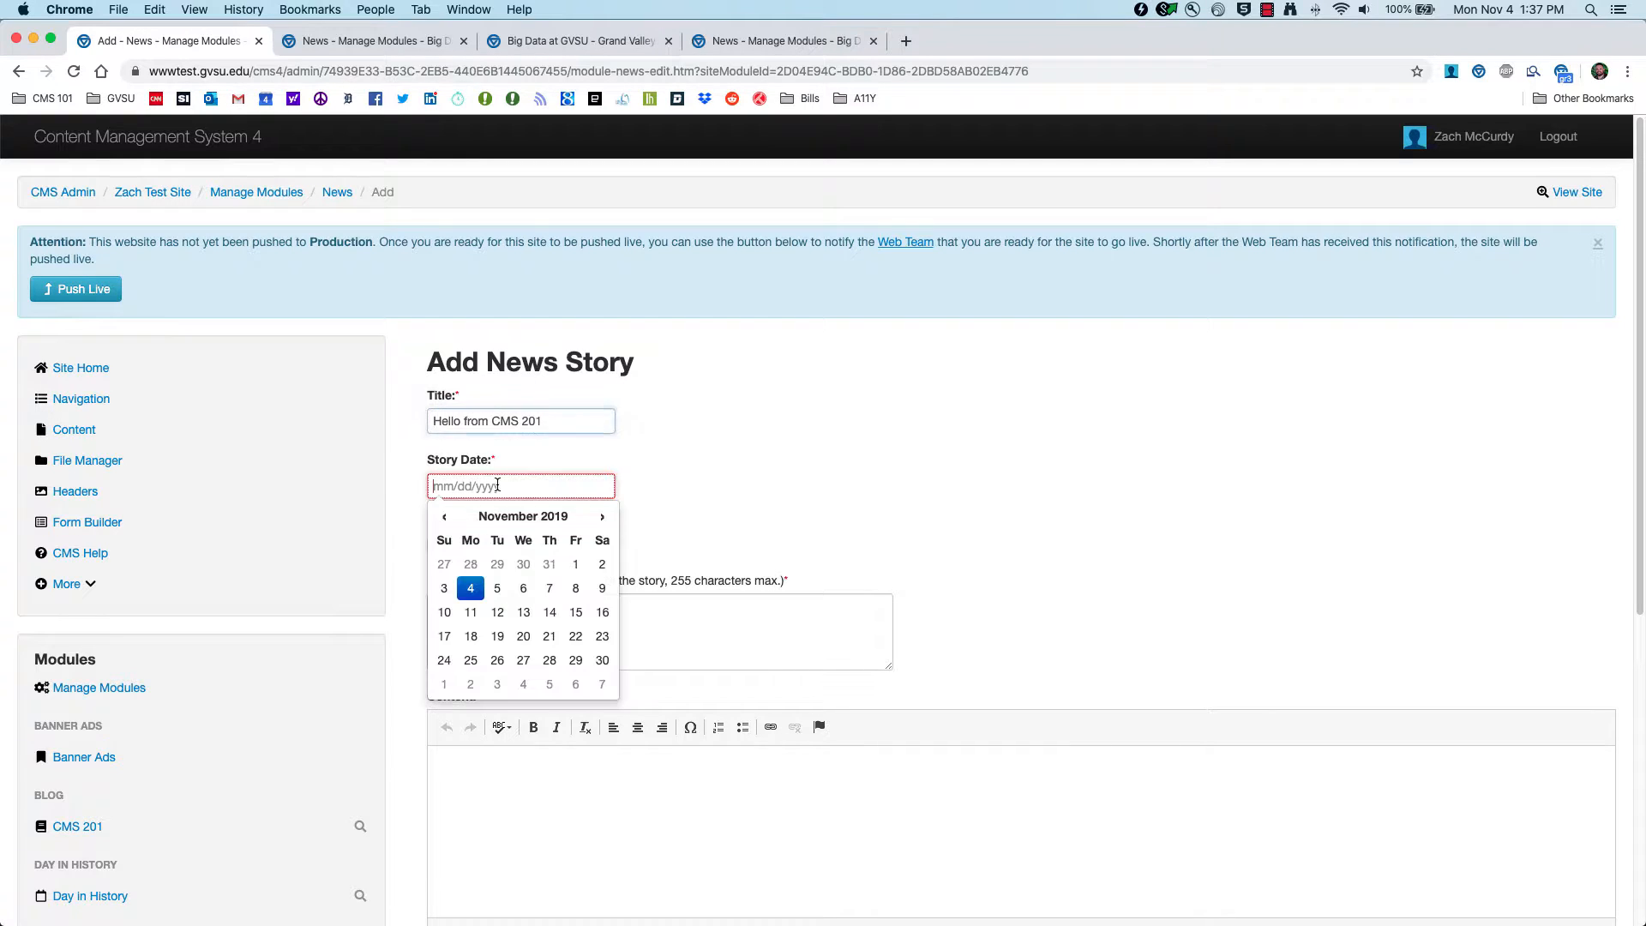
click(471, 588)
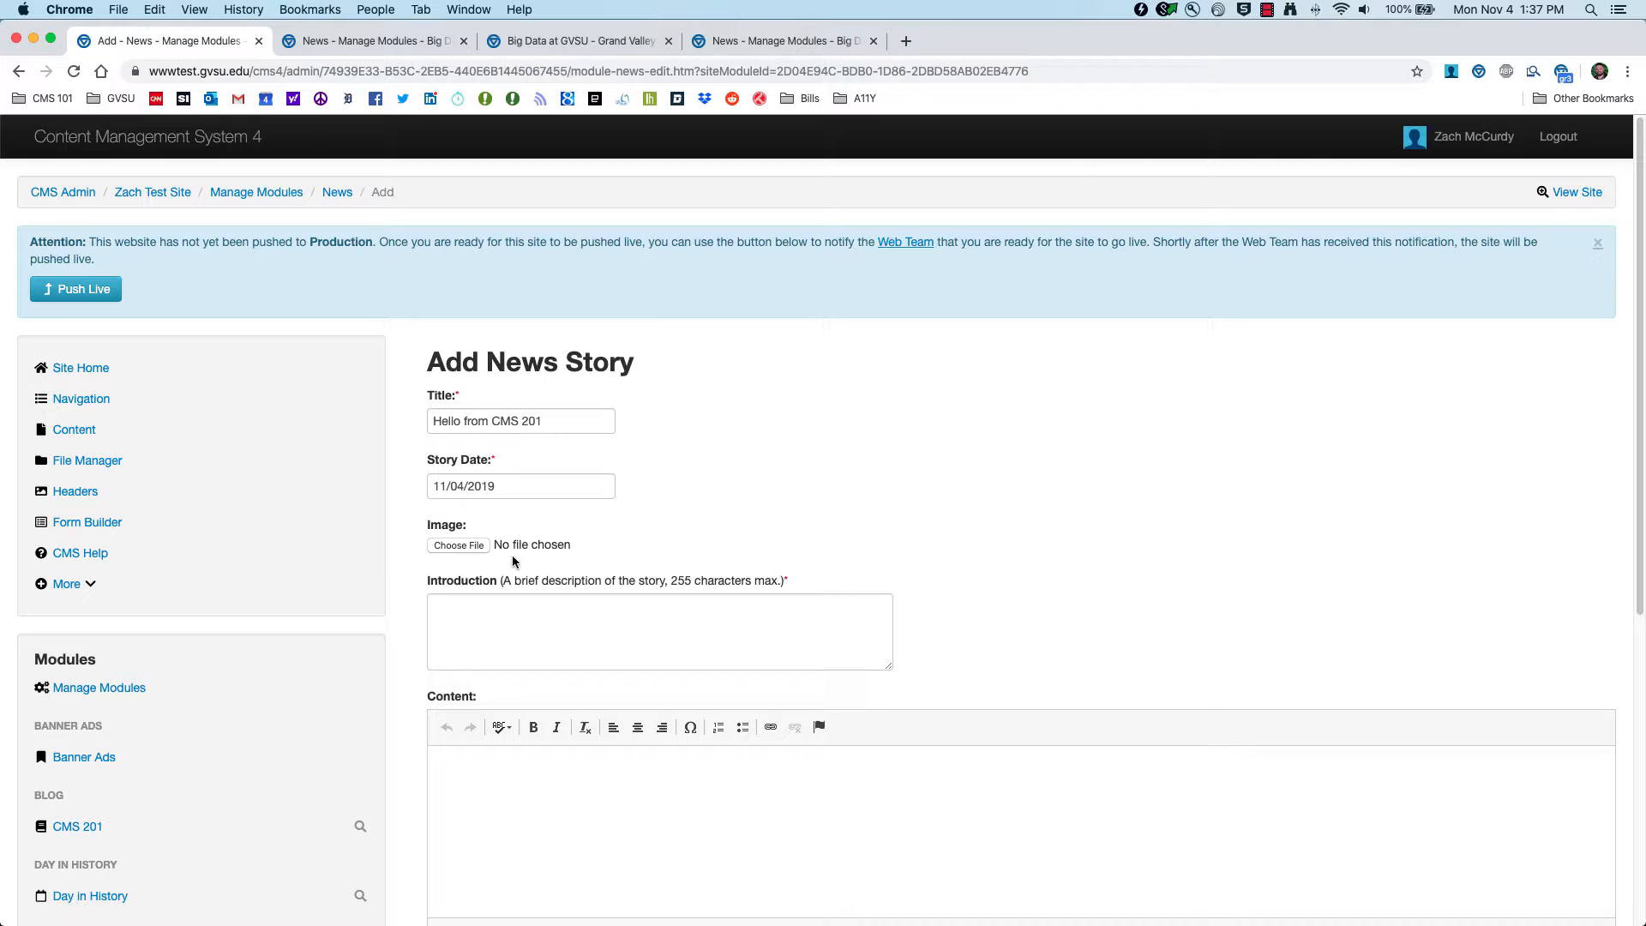
- Attach the image IMG_1294 from the Desktop to the news story
scroll(441, 780, down, 2)
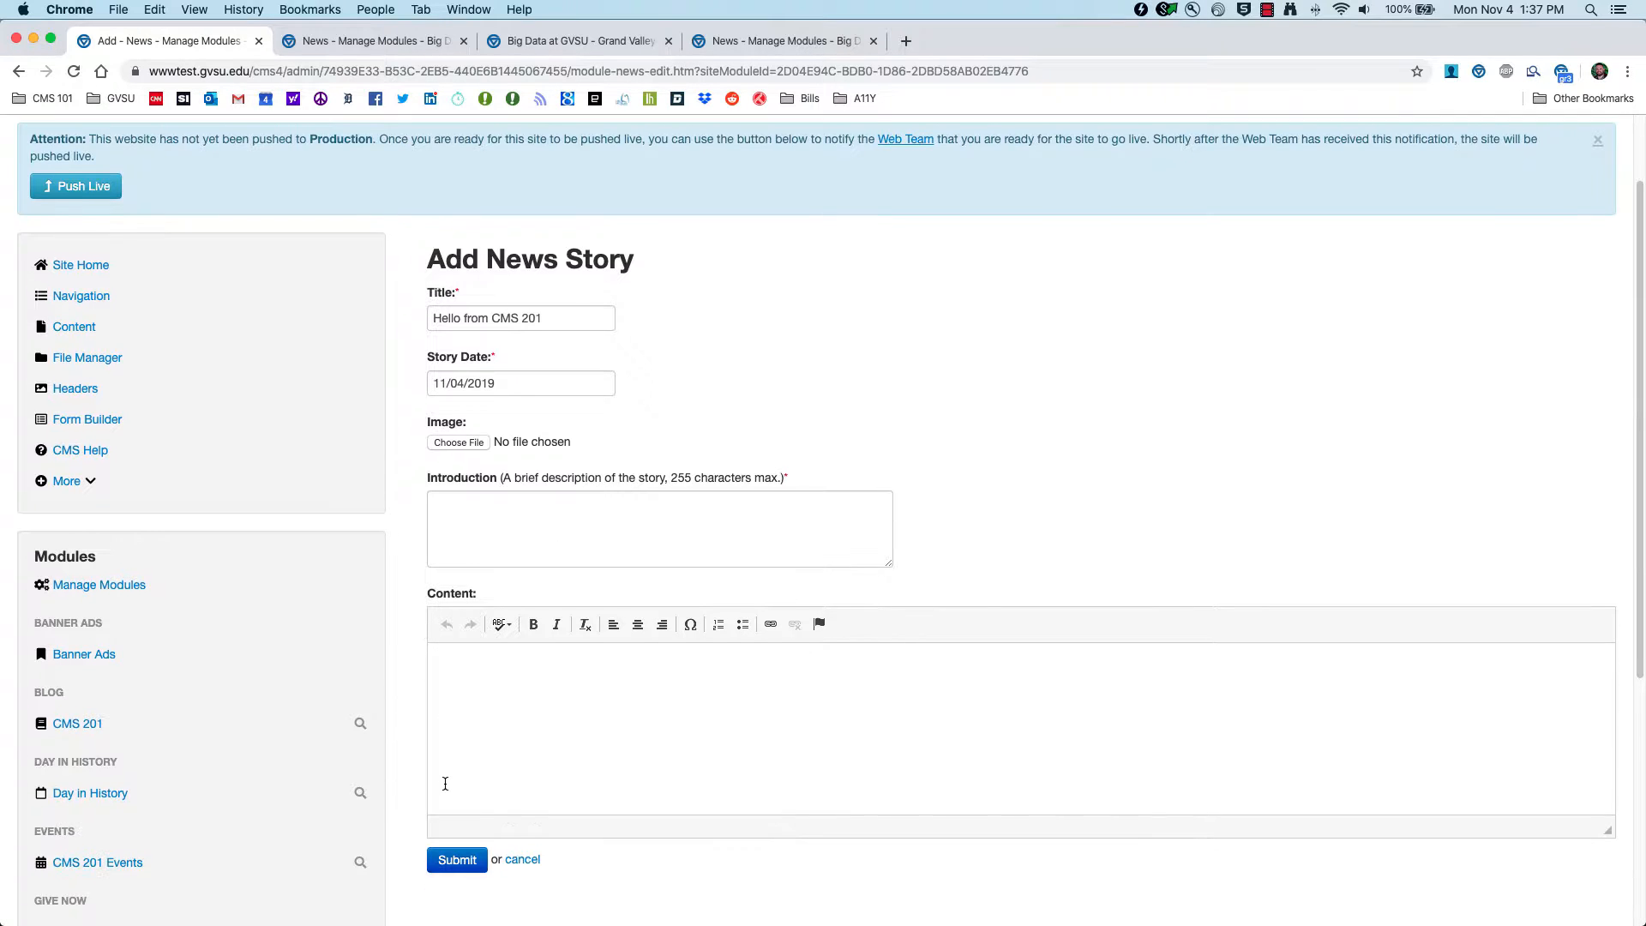
click(463, 435)
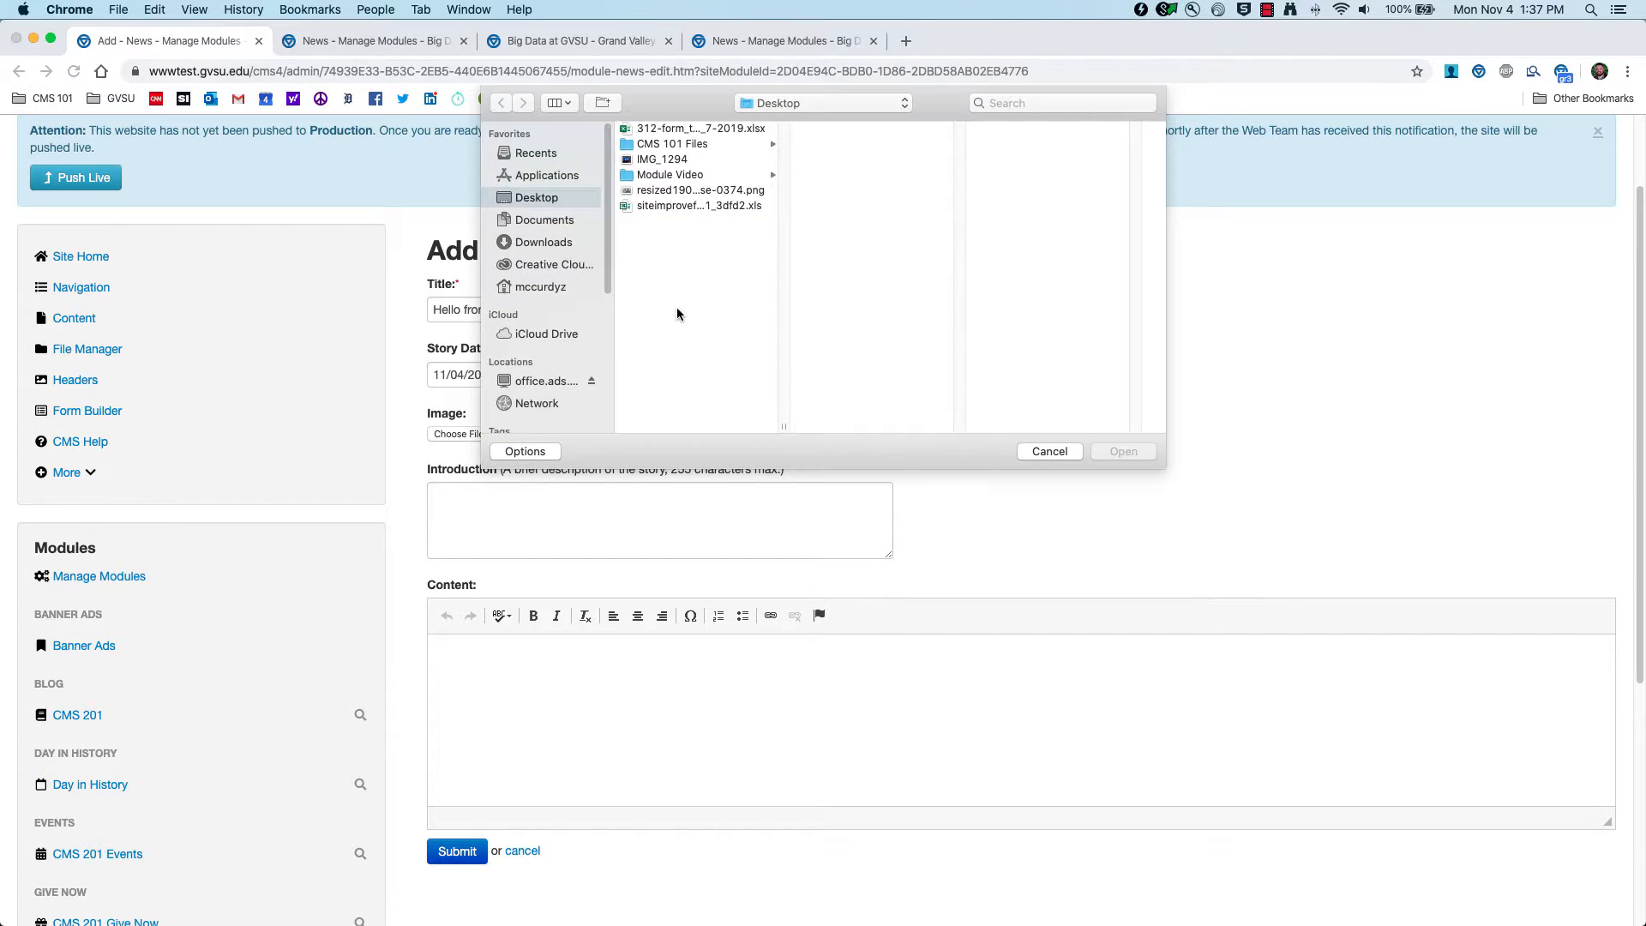
click(670, 162)
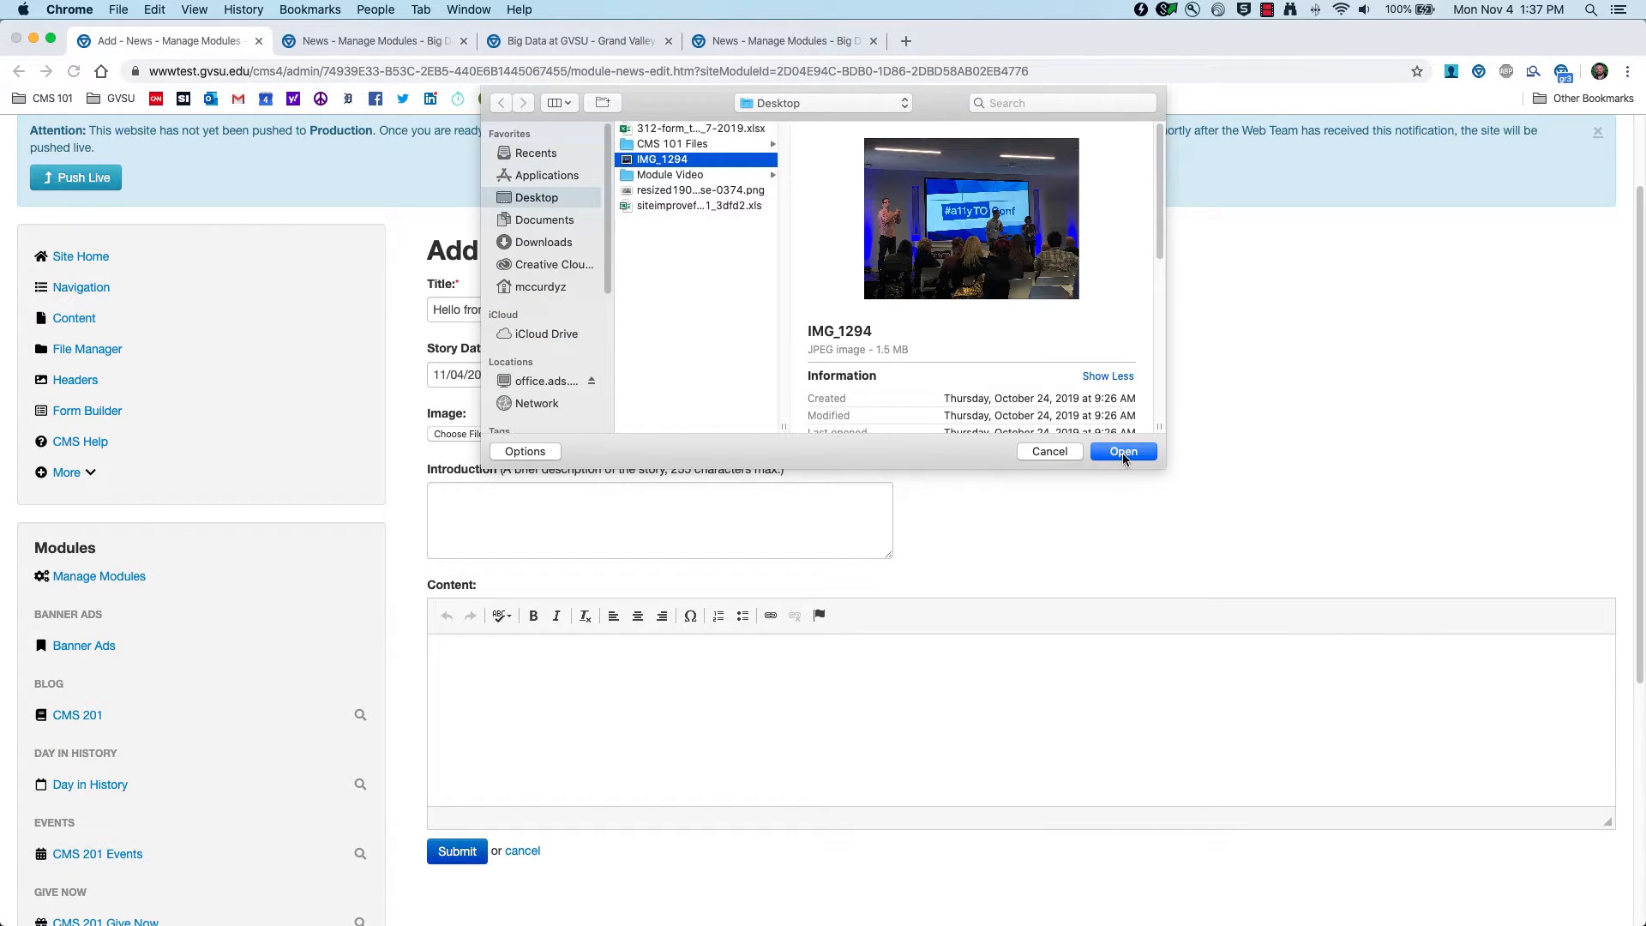
click(1123, 452)
- Enter the story introduction "Welcome to CMS 201 - Your advanced CMS training"
click(634, 512)
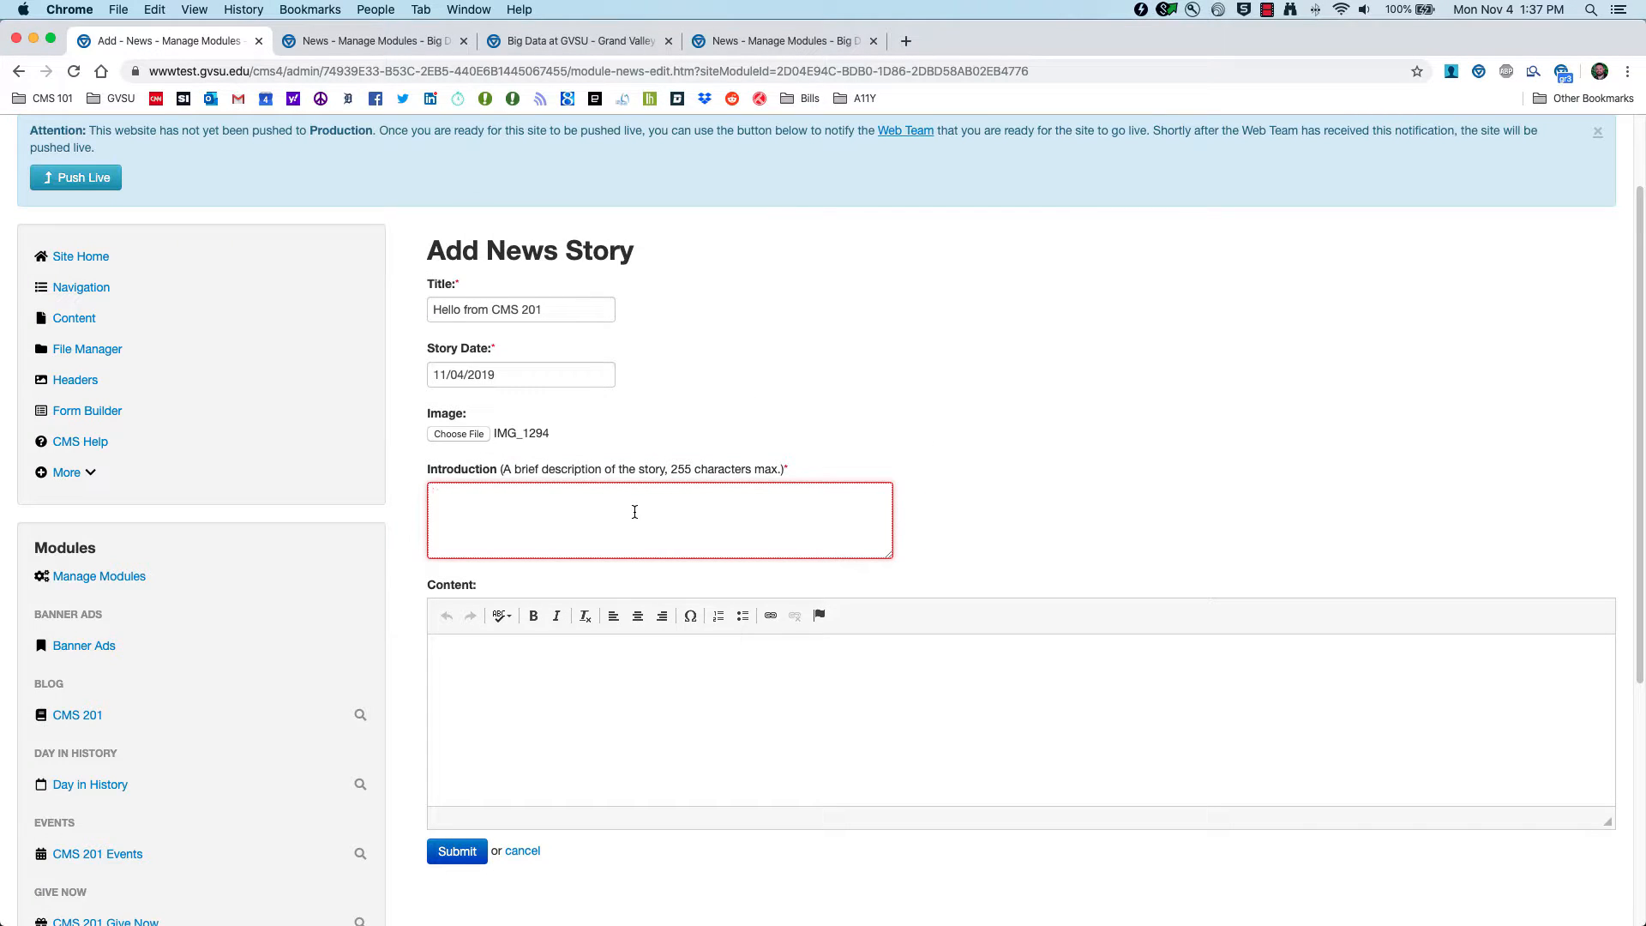
text(WEl)
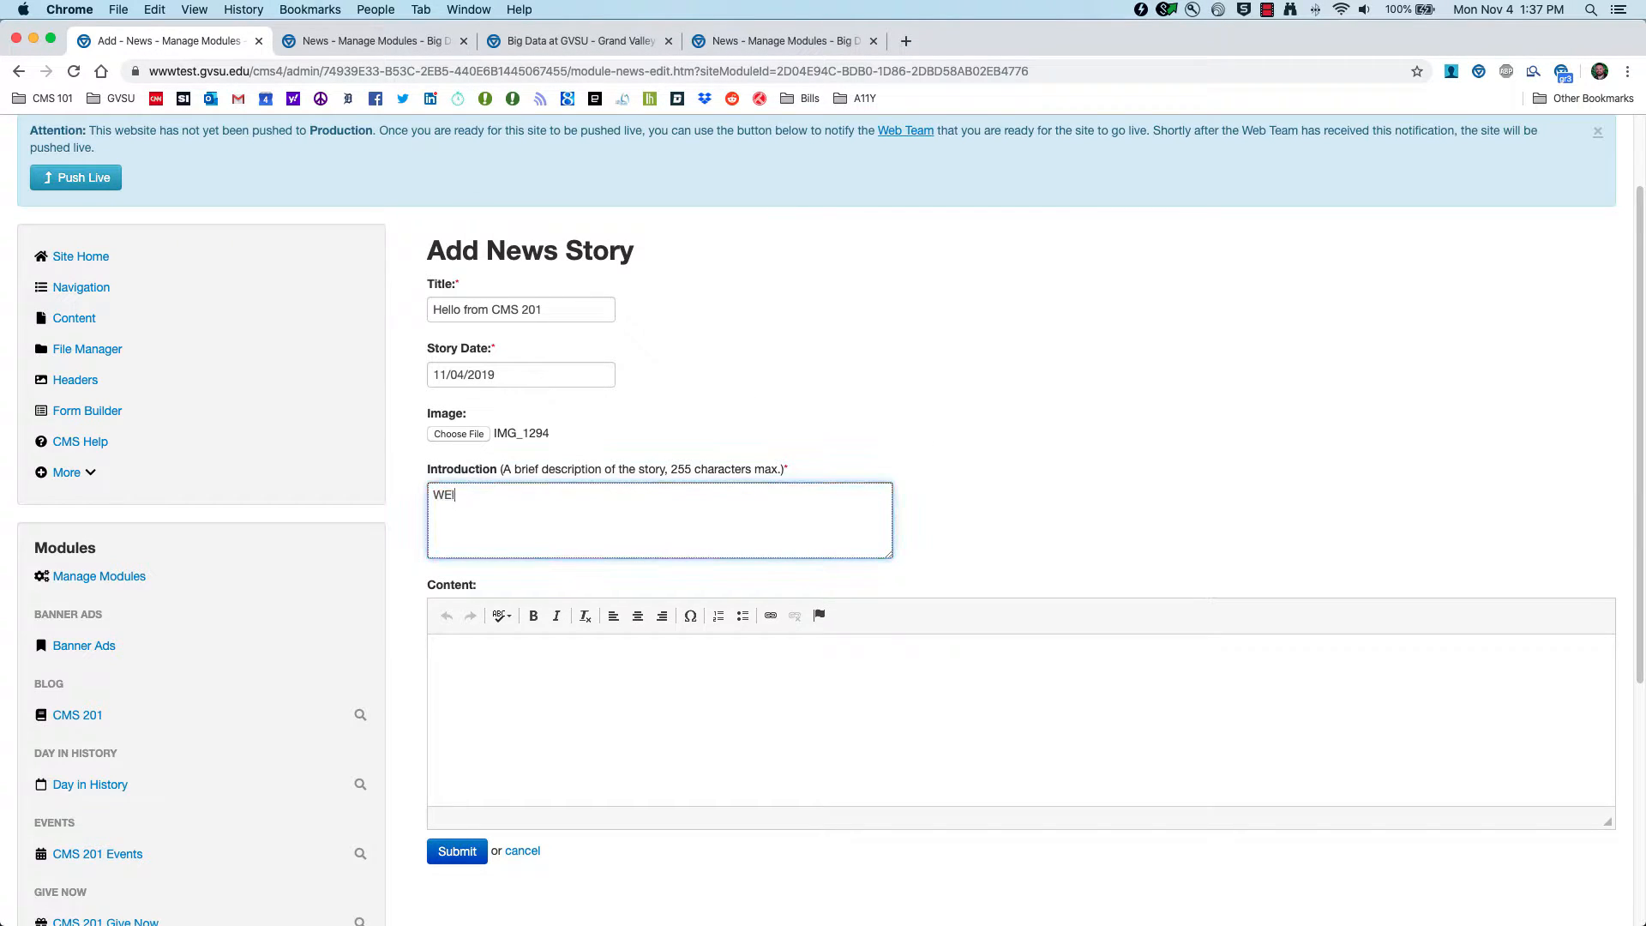
key(BackSpace)
key(BackSpace)
text(elcome to CMS 201 - Your advanced CMS )
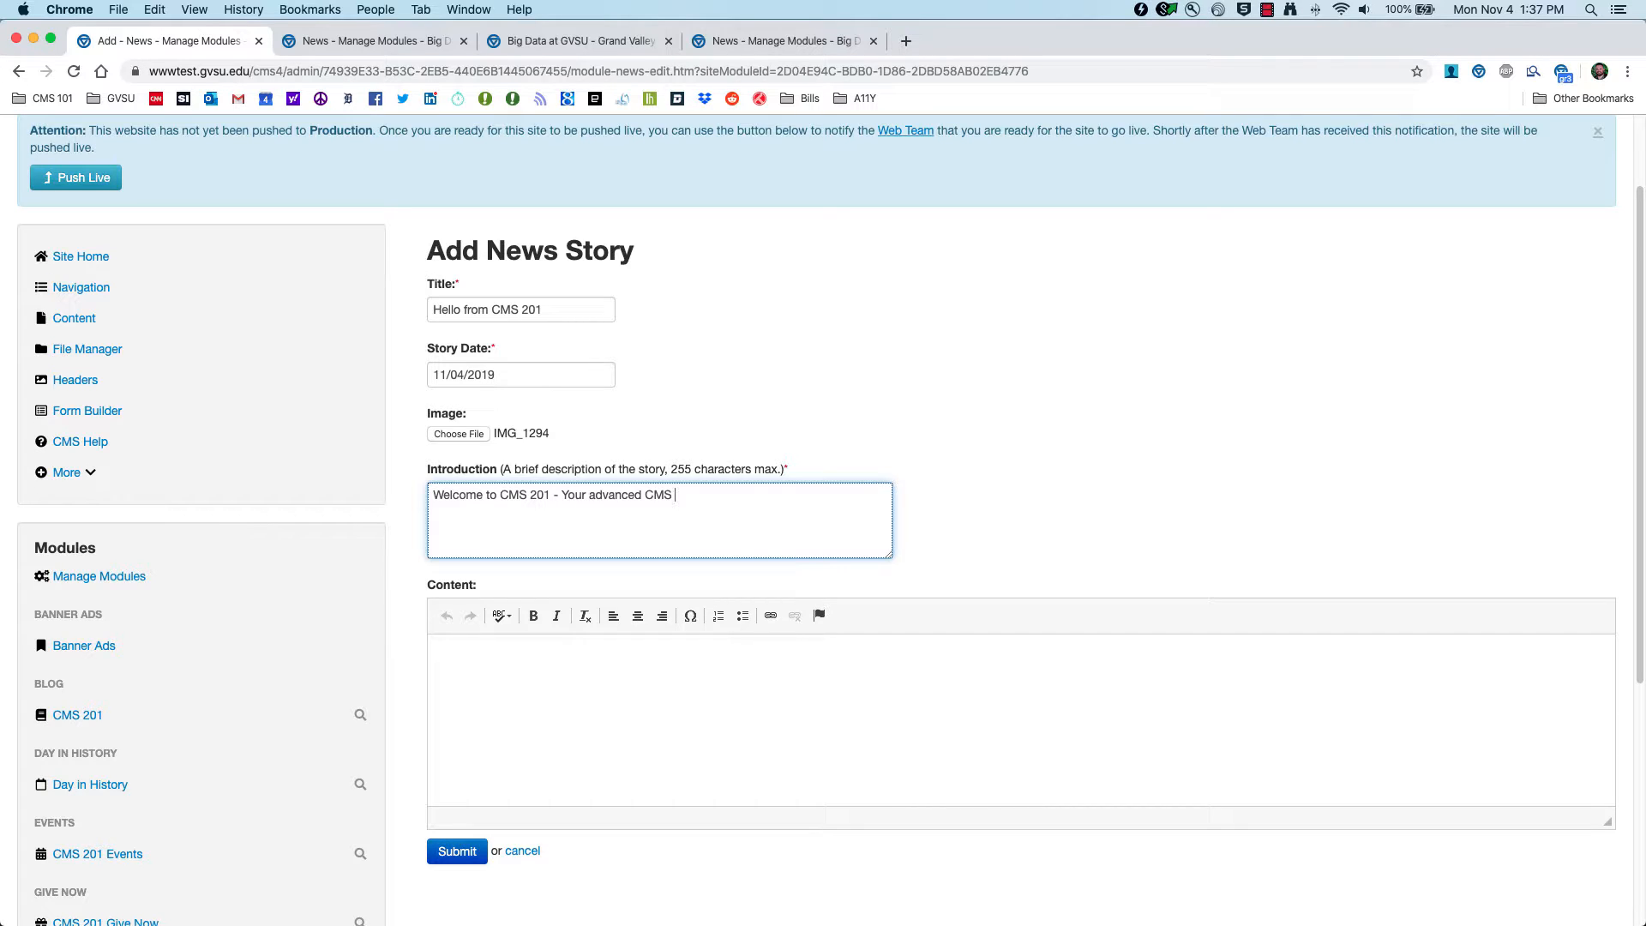
text(training)
- Write the story content about the class covering the latest and greatest CMS features, the YouTube video upload and feedback, and submit the story
click(445, 660)
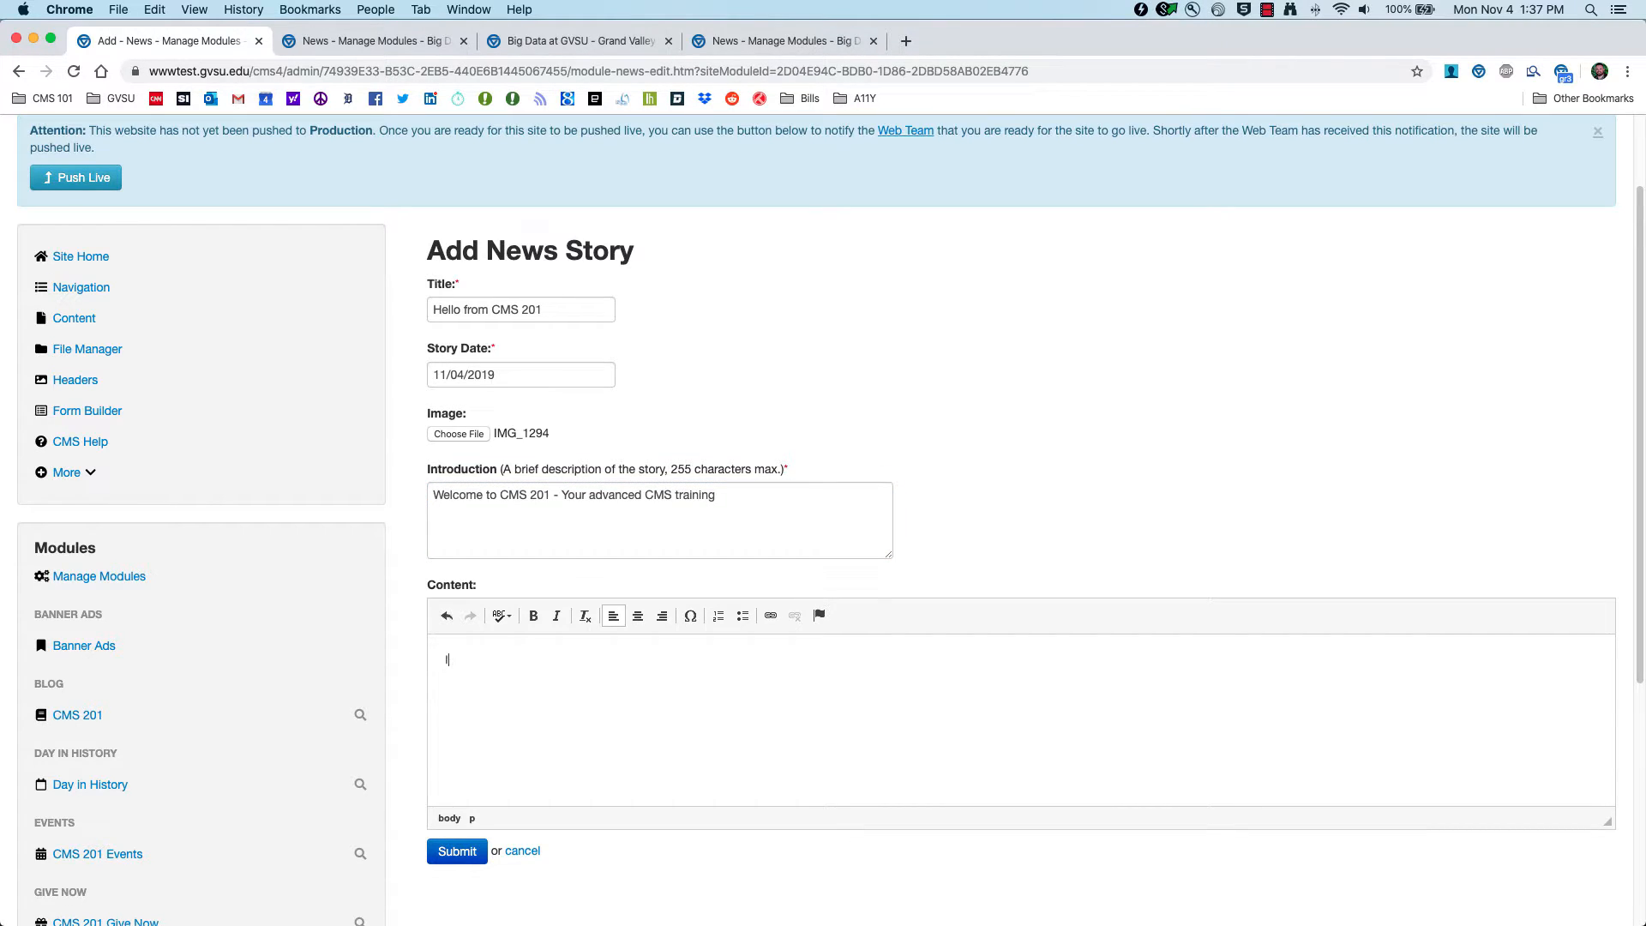
text(In this class, we will be discussing the latest)
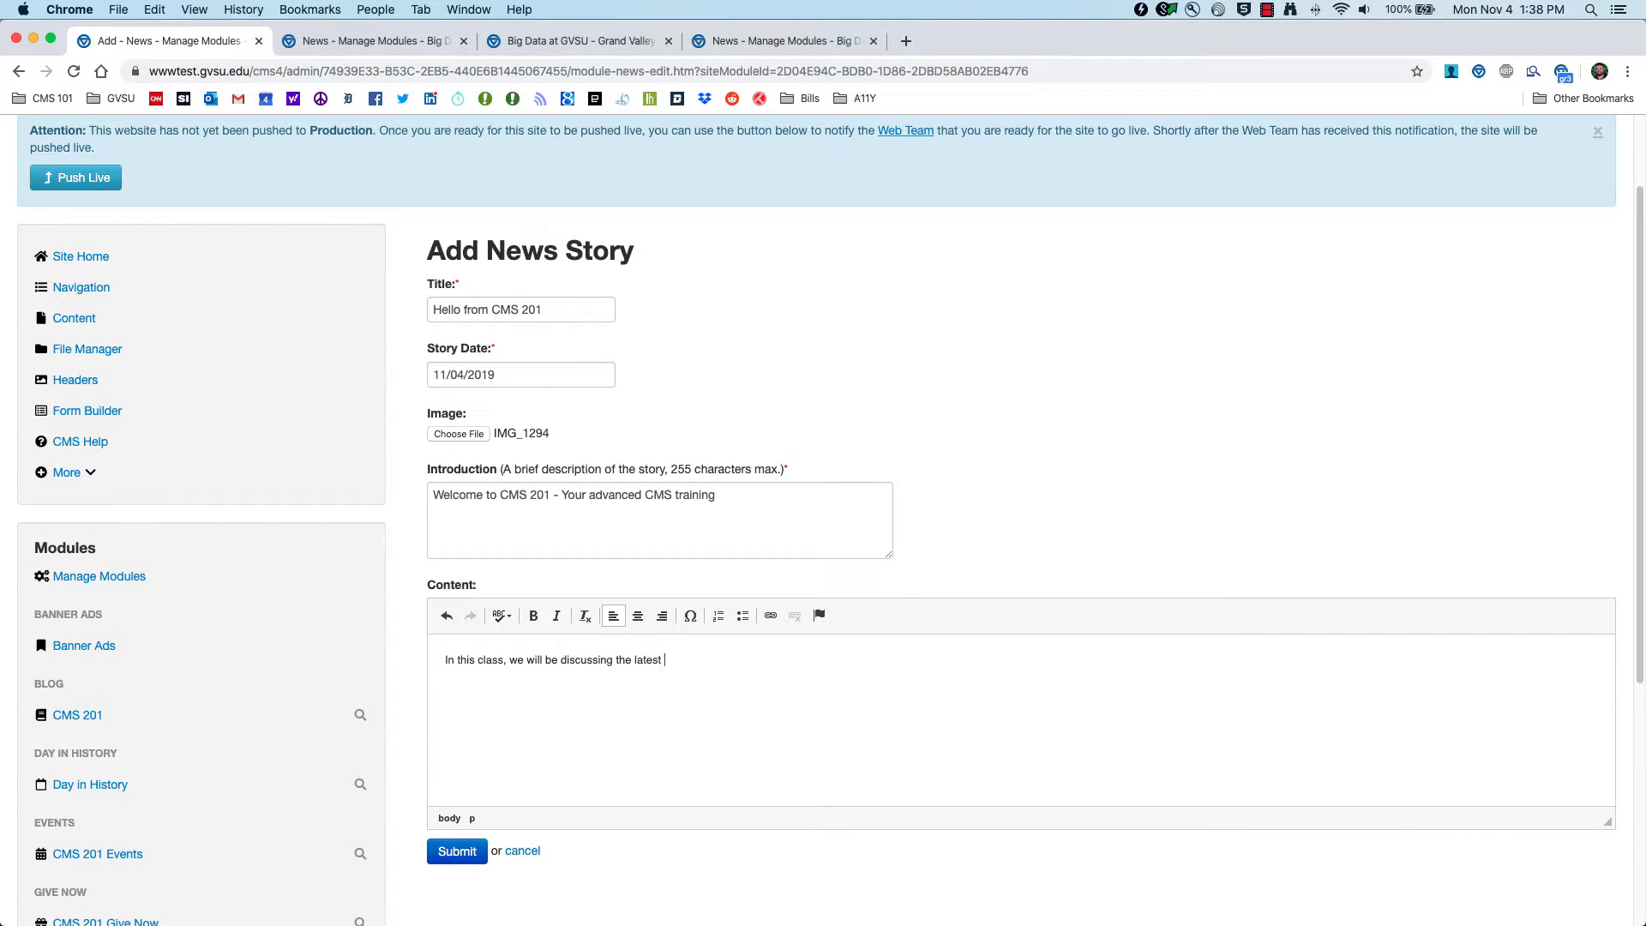
text( and greatest features of the CMS.  The video will)
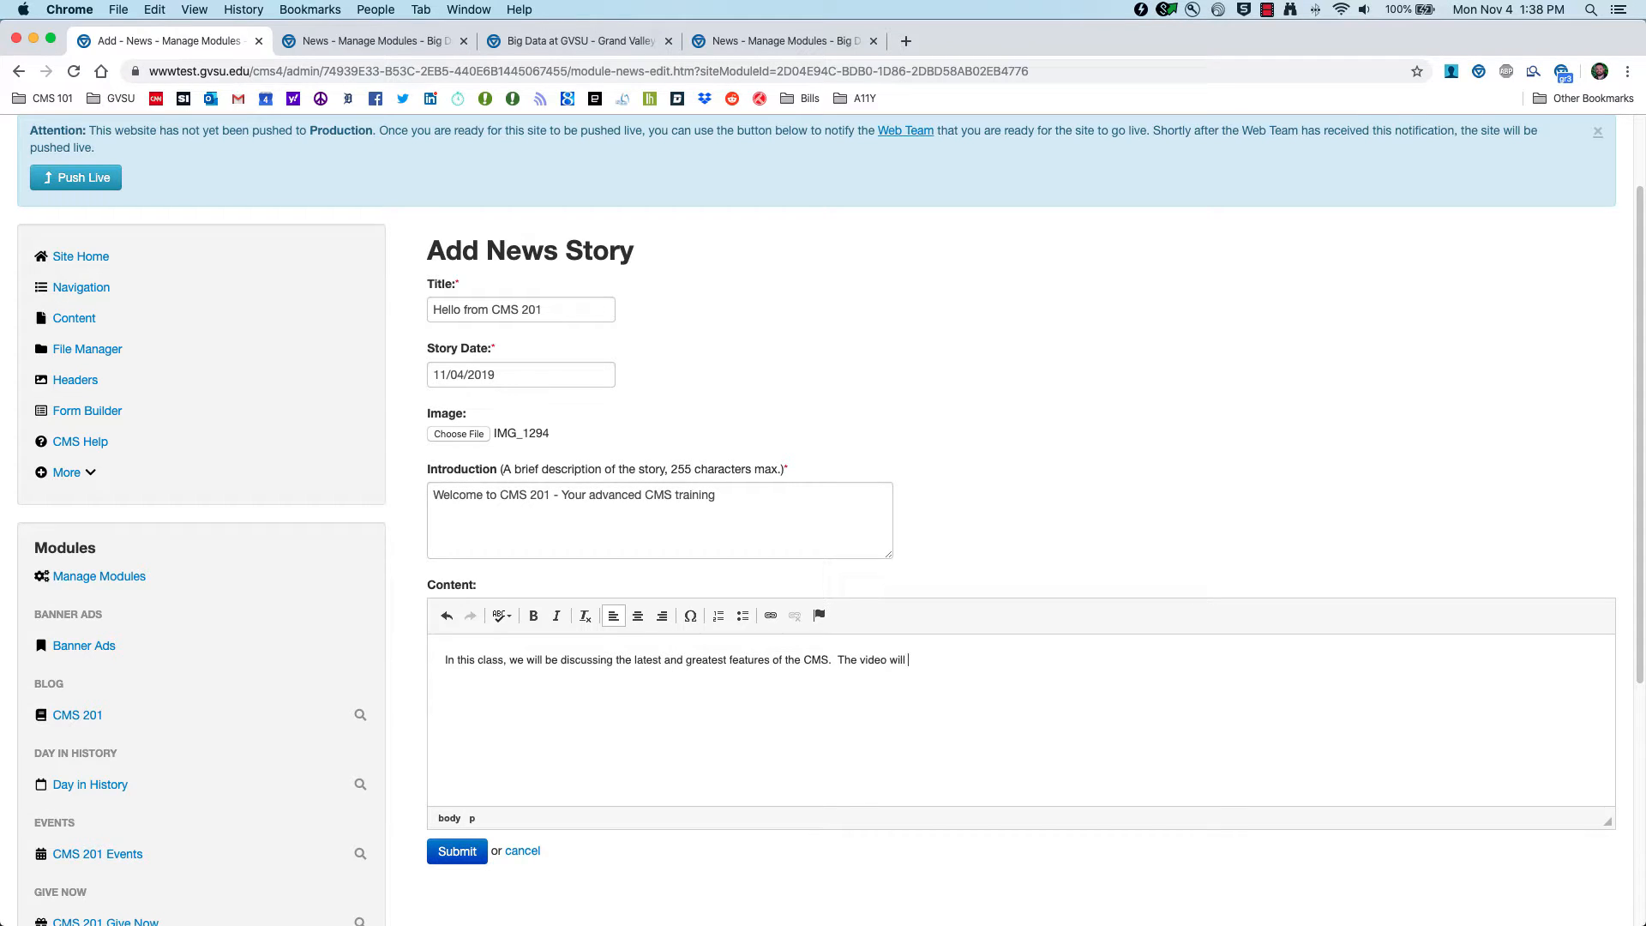
text( be uploaded to YouTube for you to view.  Ple)
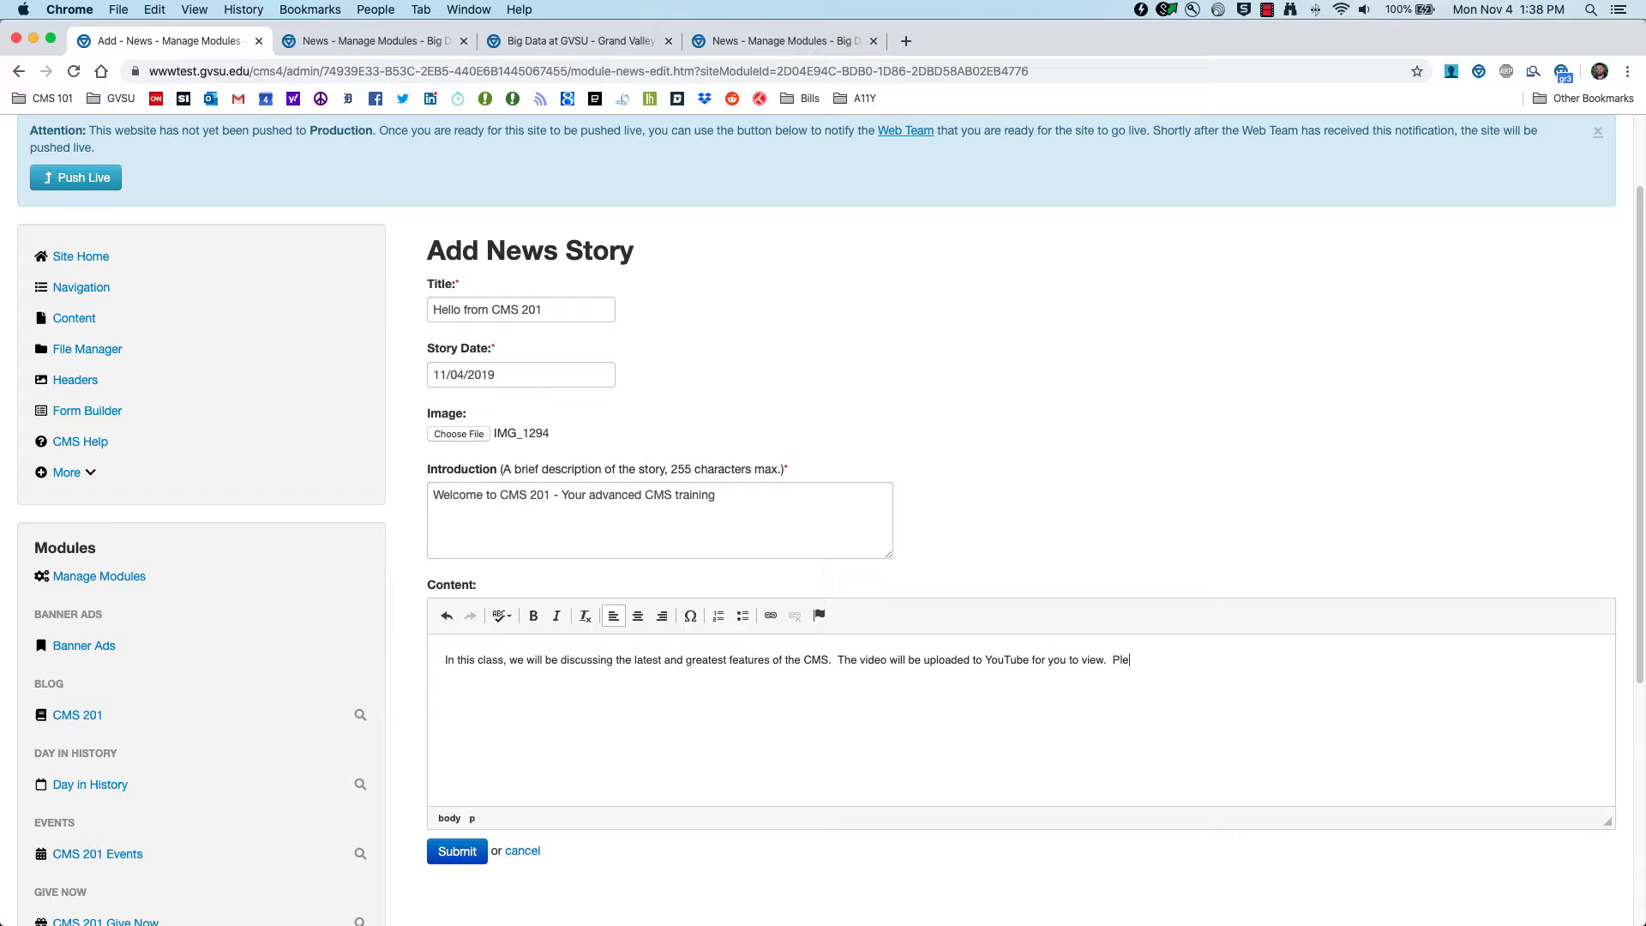
text(ase contact us with any feedback.)
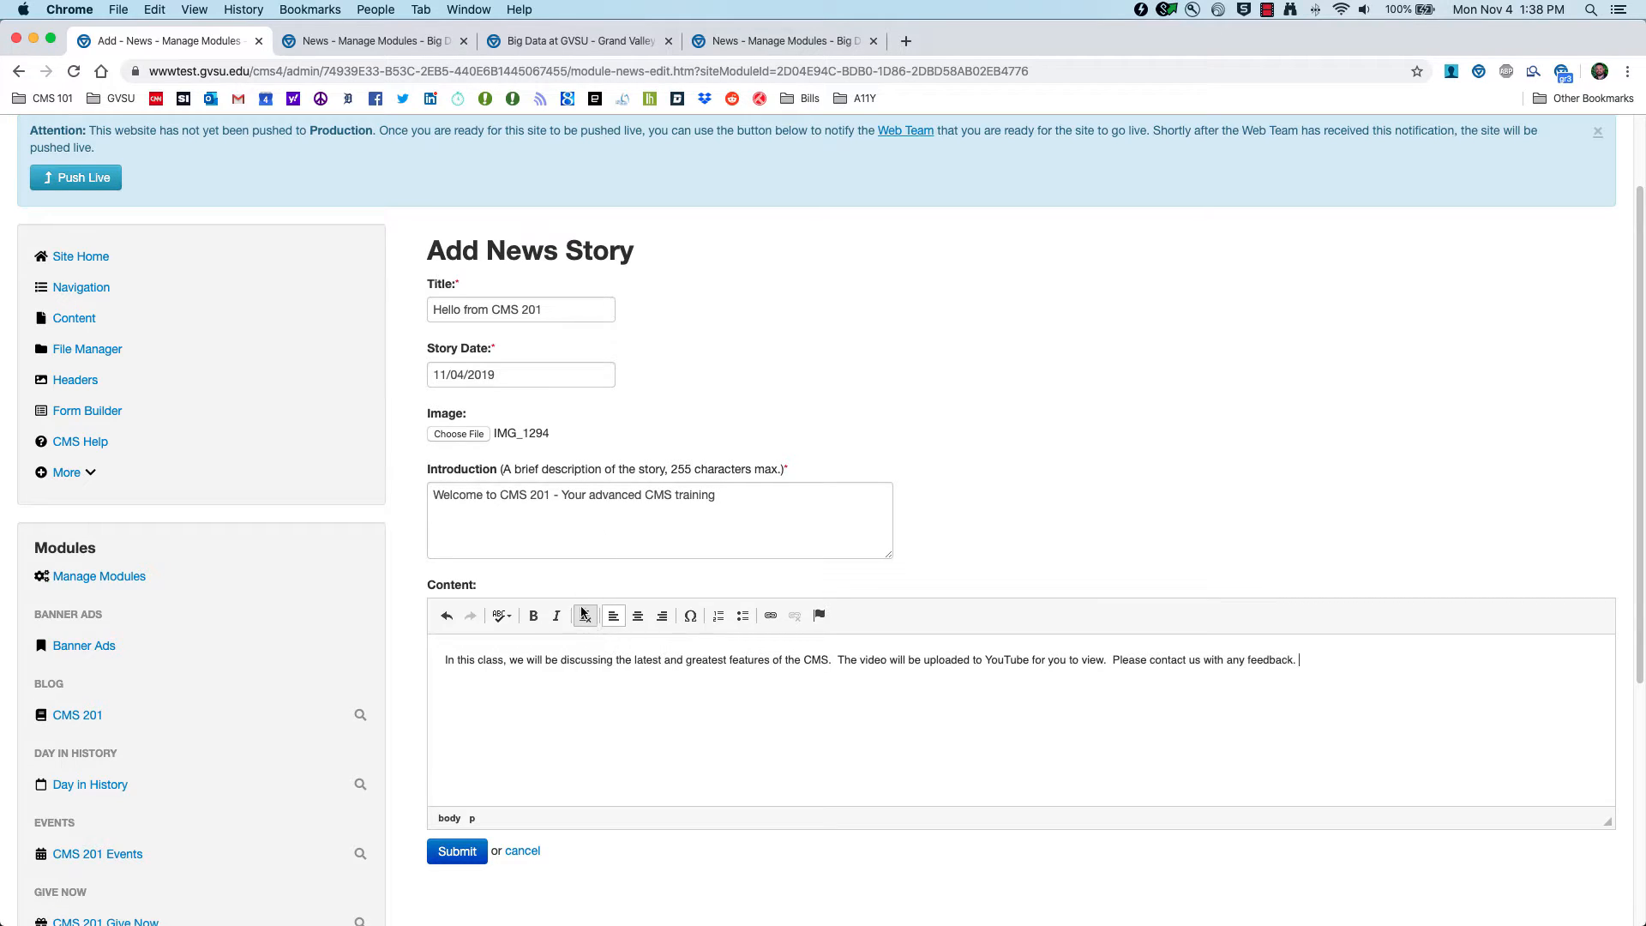
click(444, 853)
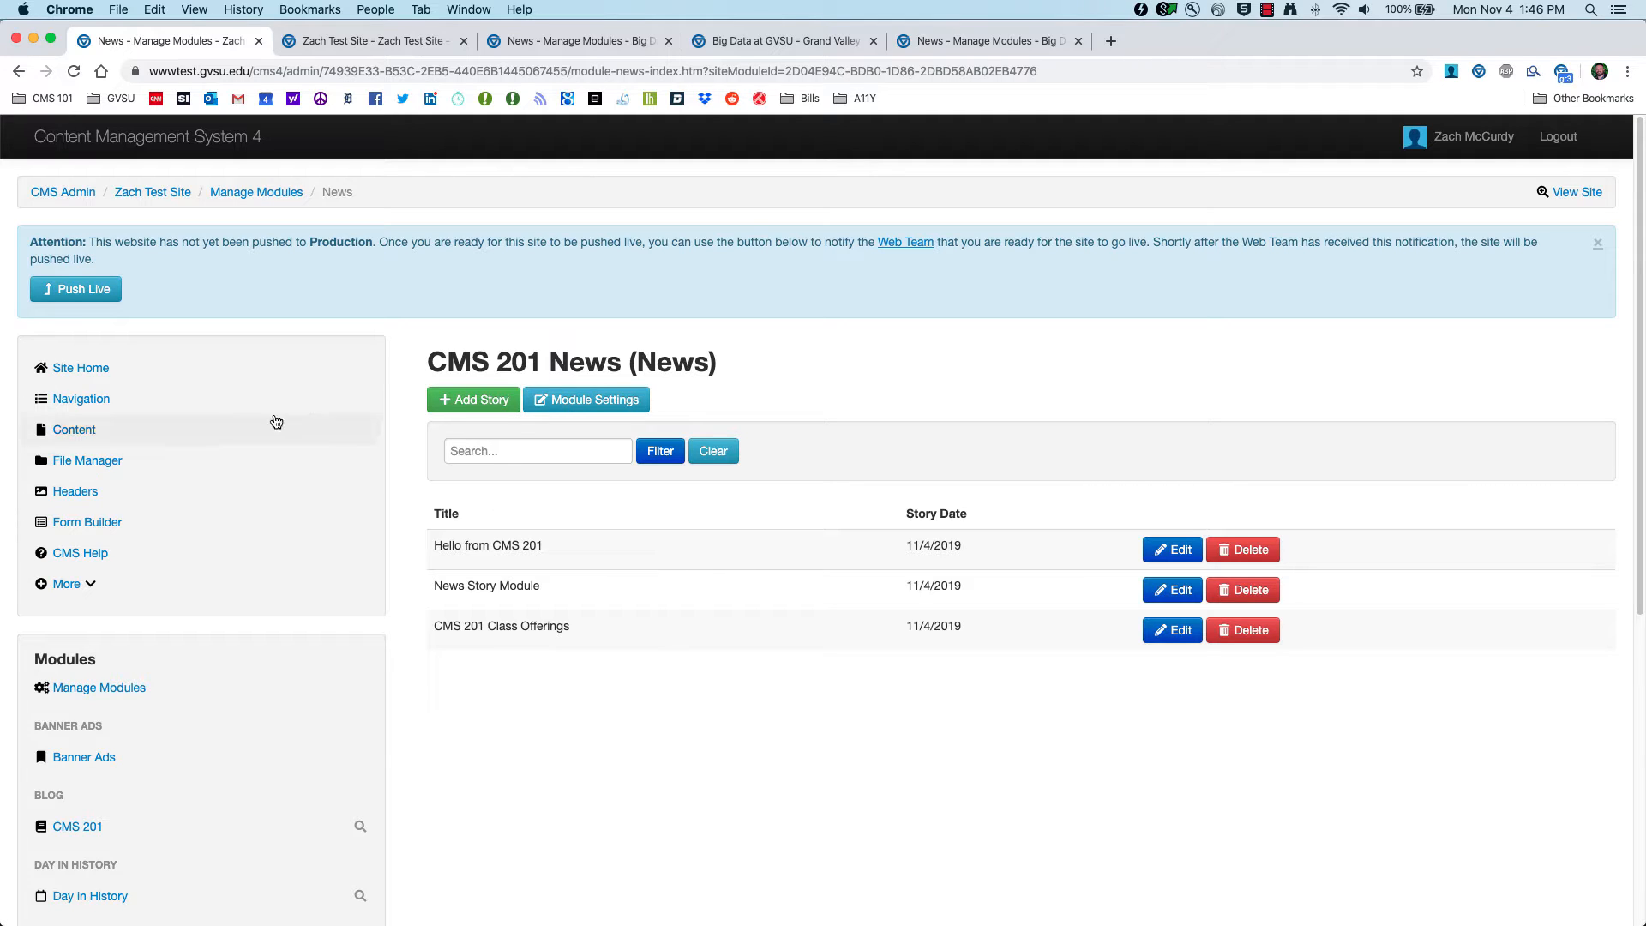
- Open the Modules page for editing and place the CMS 201 News module in the first column of its first row
click(71, 433)
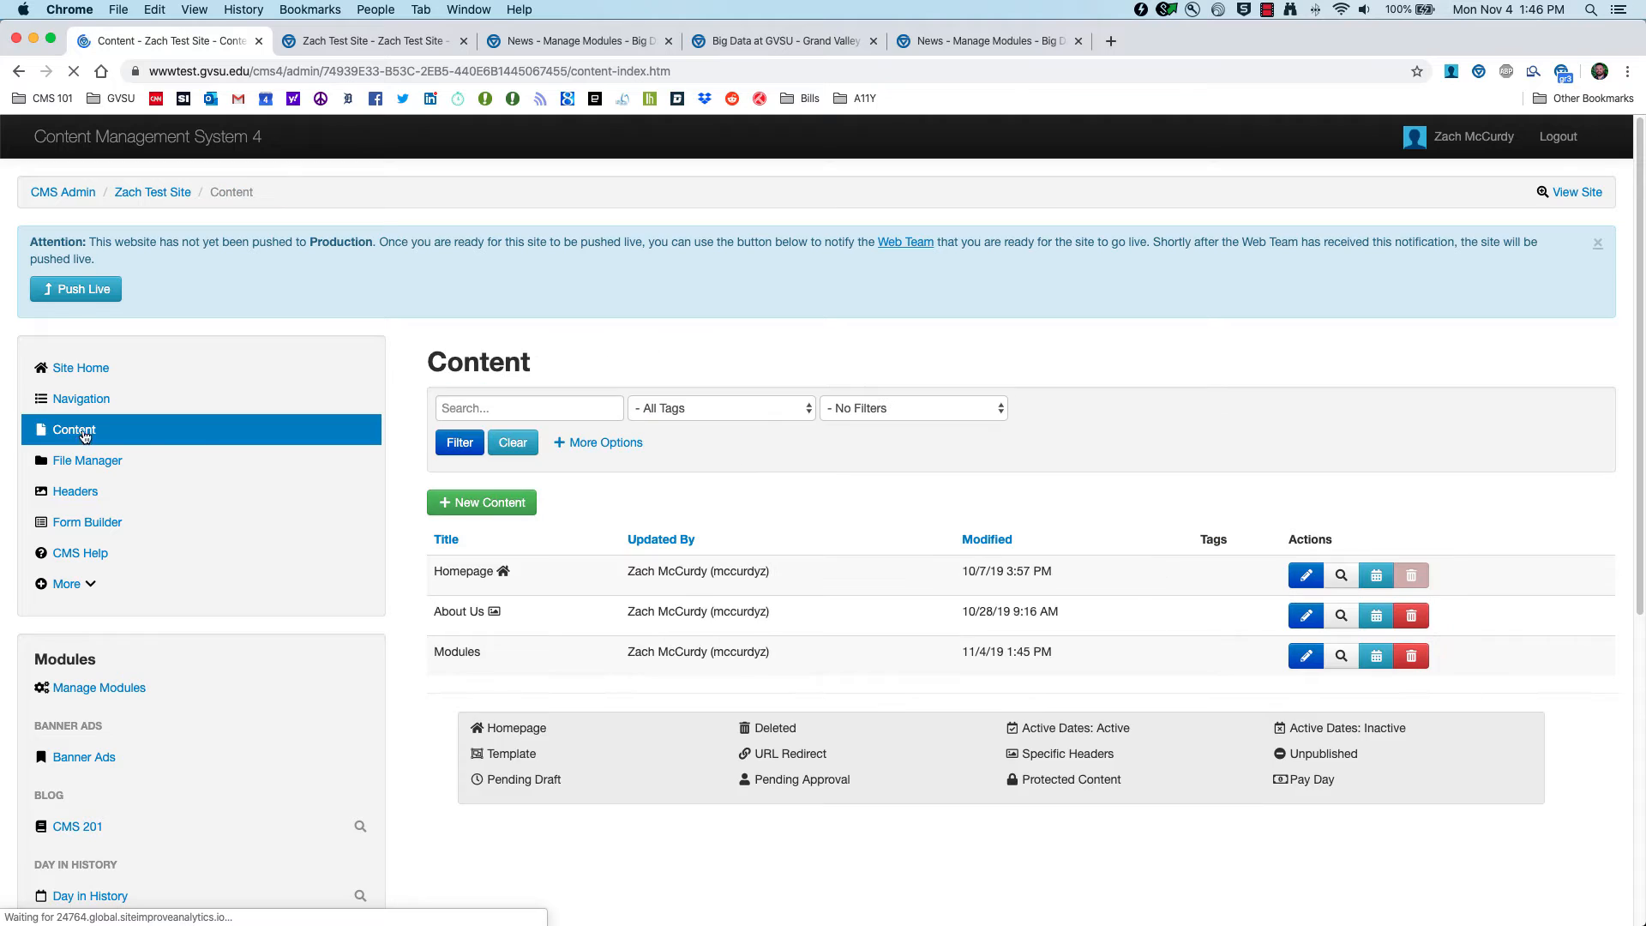
click(1303, 658)
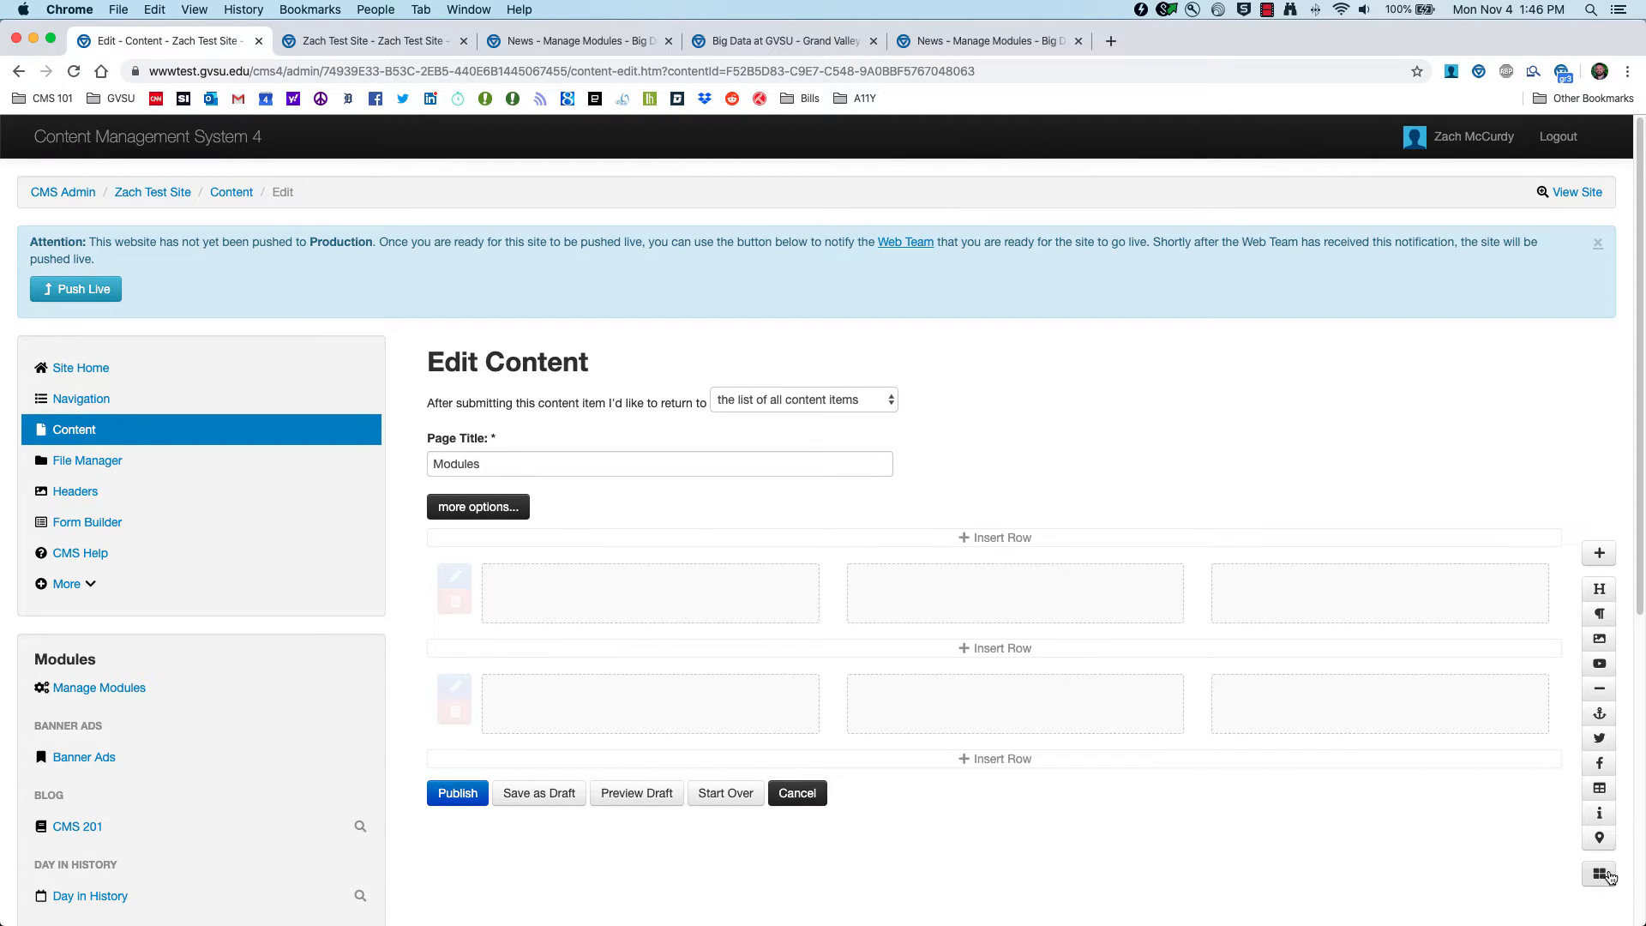
click(1602, 876)
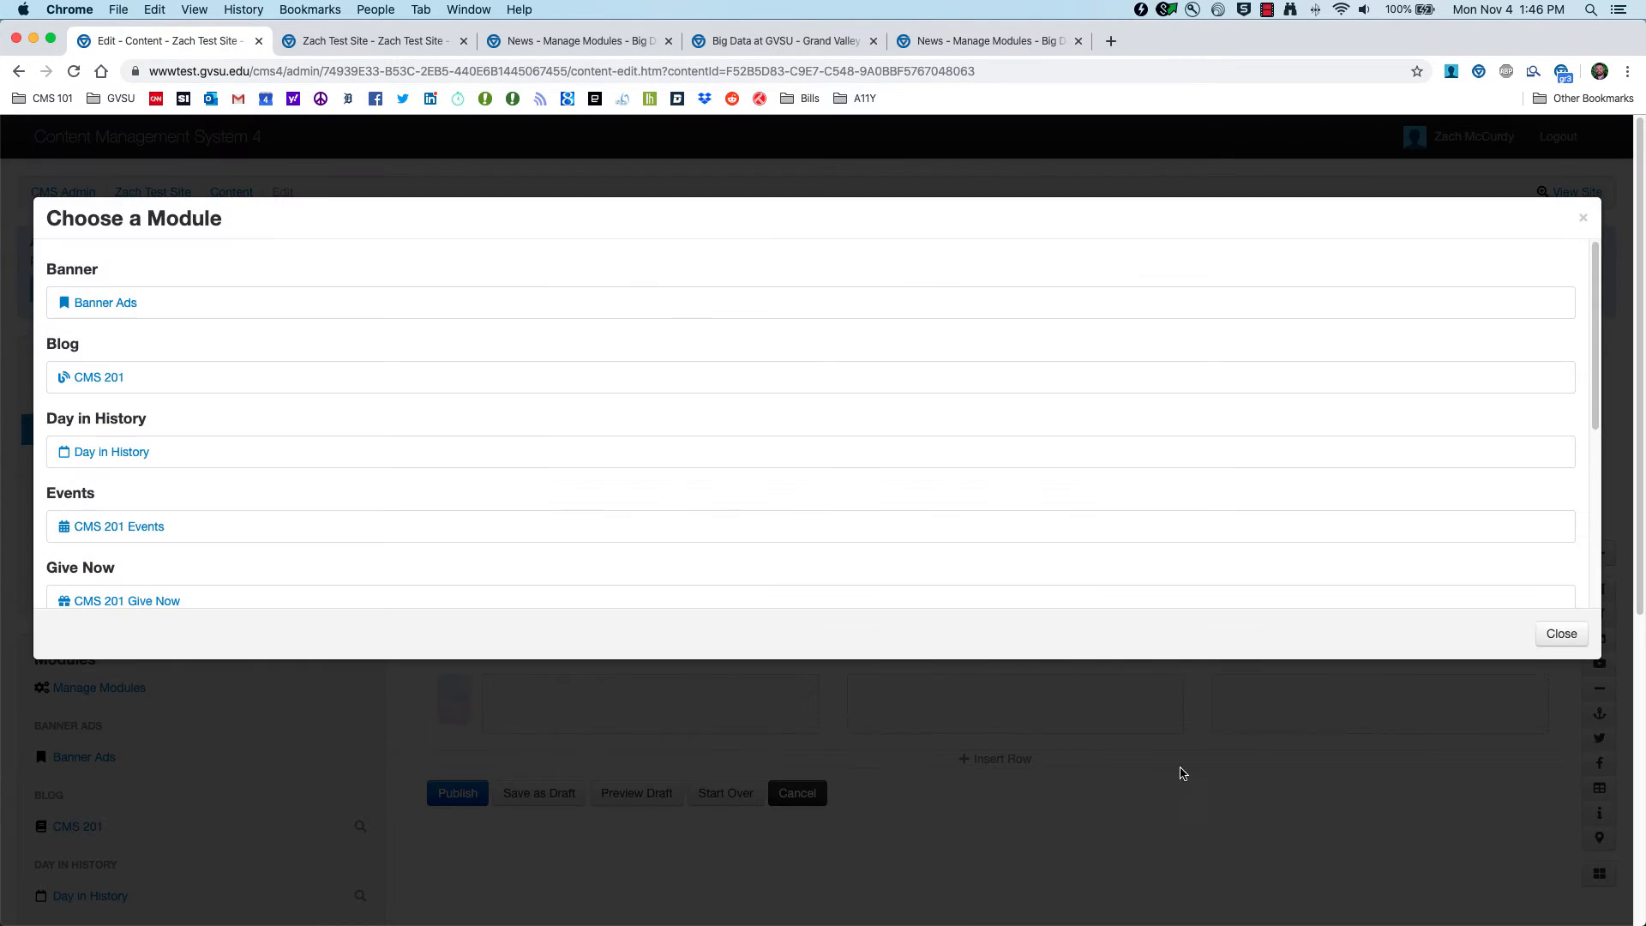
scroll(337, 542, down, 5)
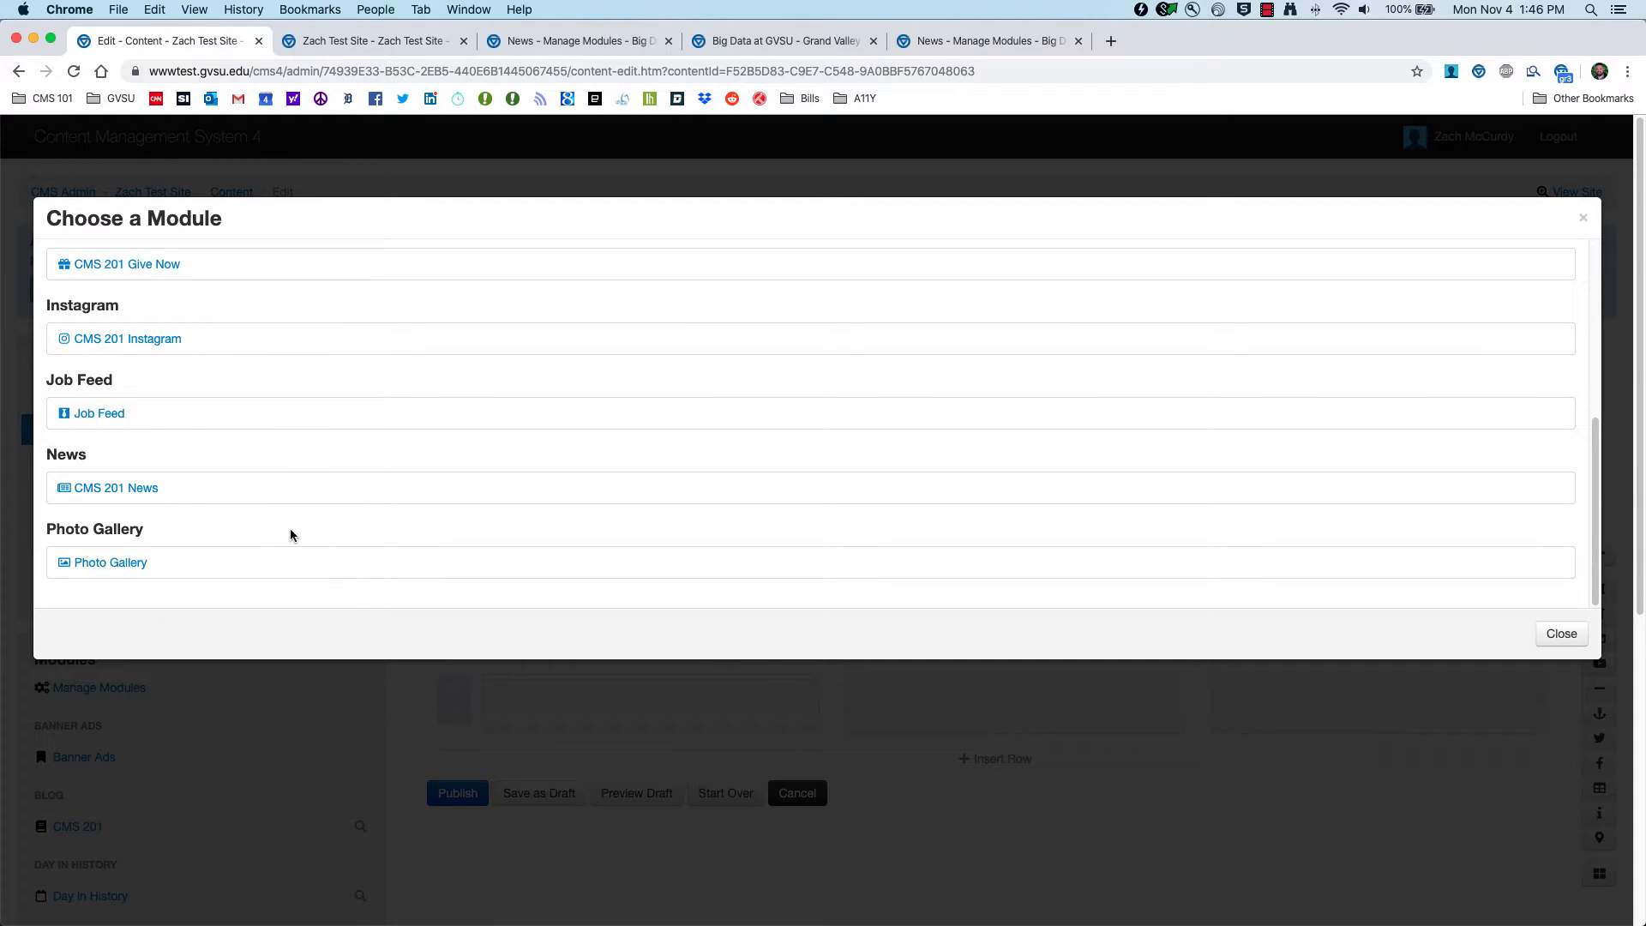
click(120, 487)
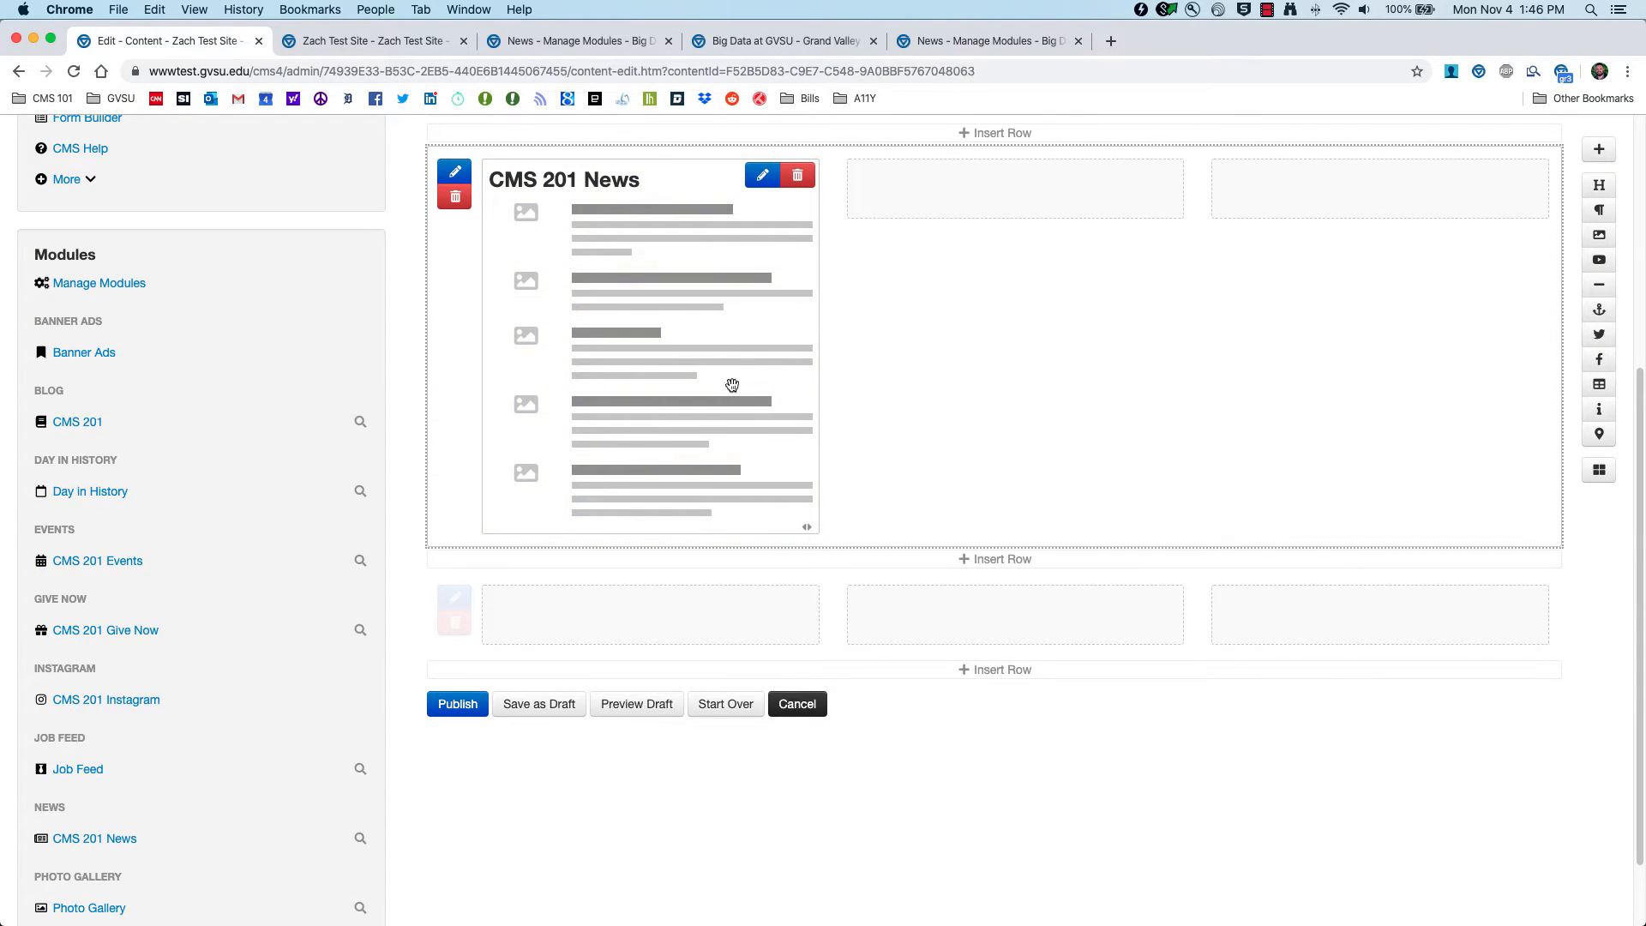
- Configure the placed CMS 201 News module with Show Heading, a maximum of 2 stories, Hide Descriptions and Show Images, and save the changes
scroll(731, 383, up, 3)
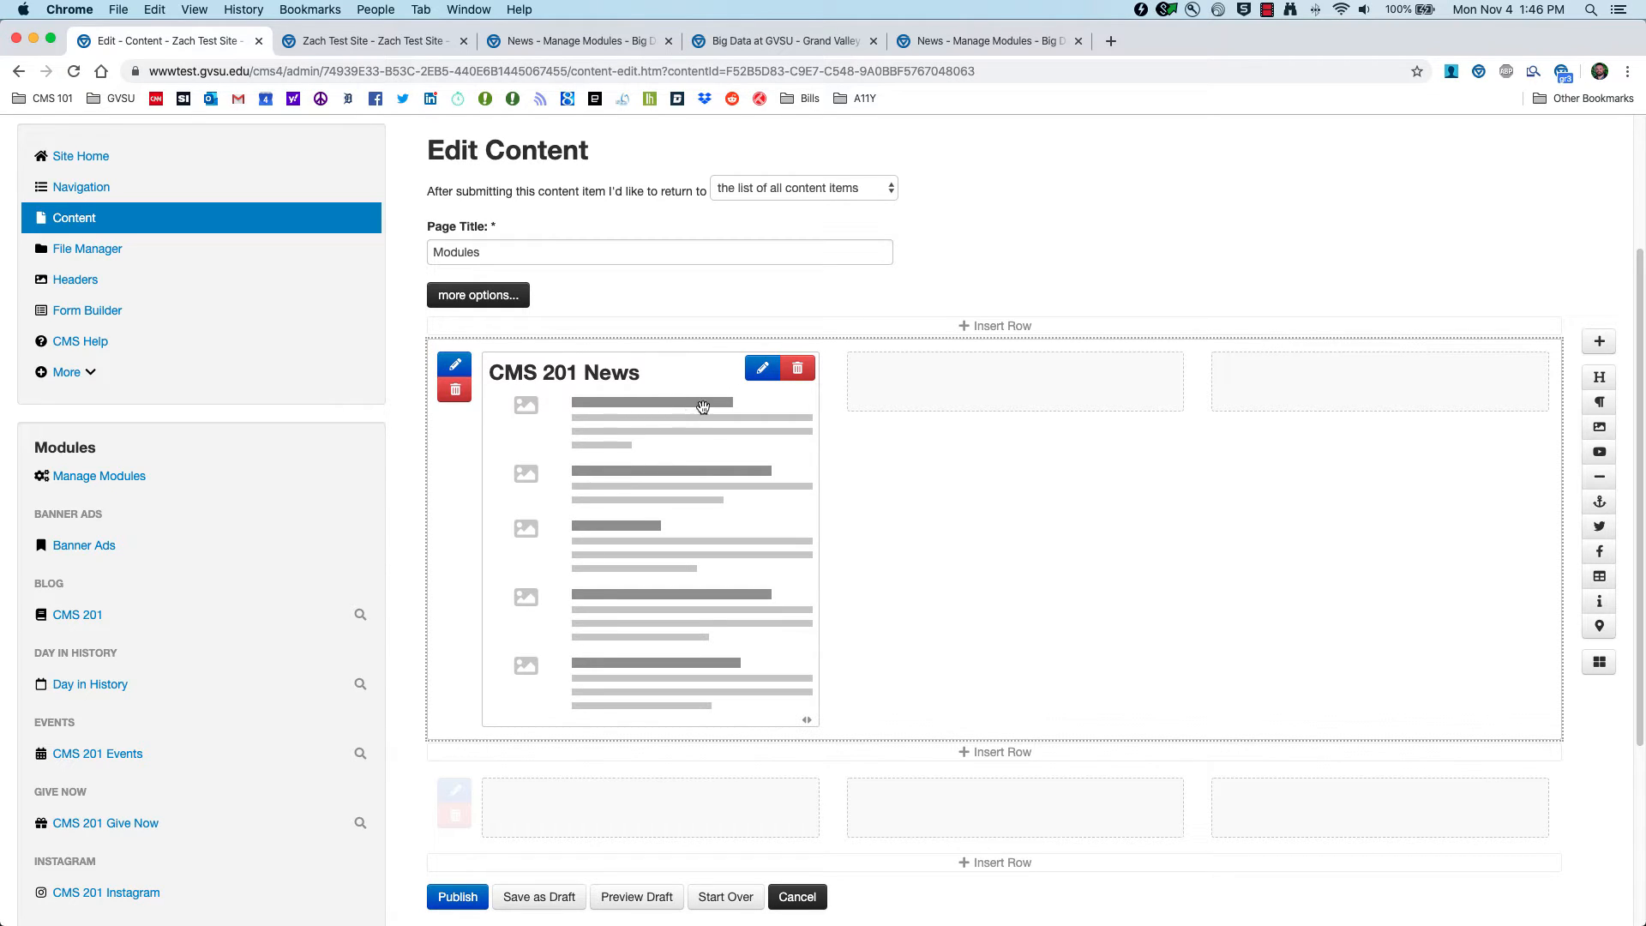
click(762, 370)
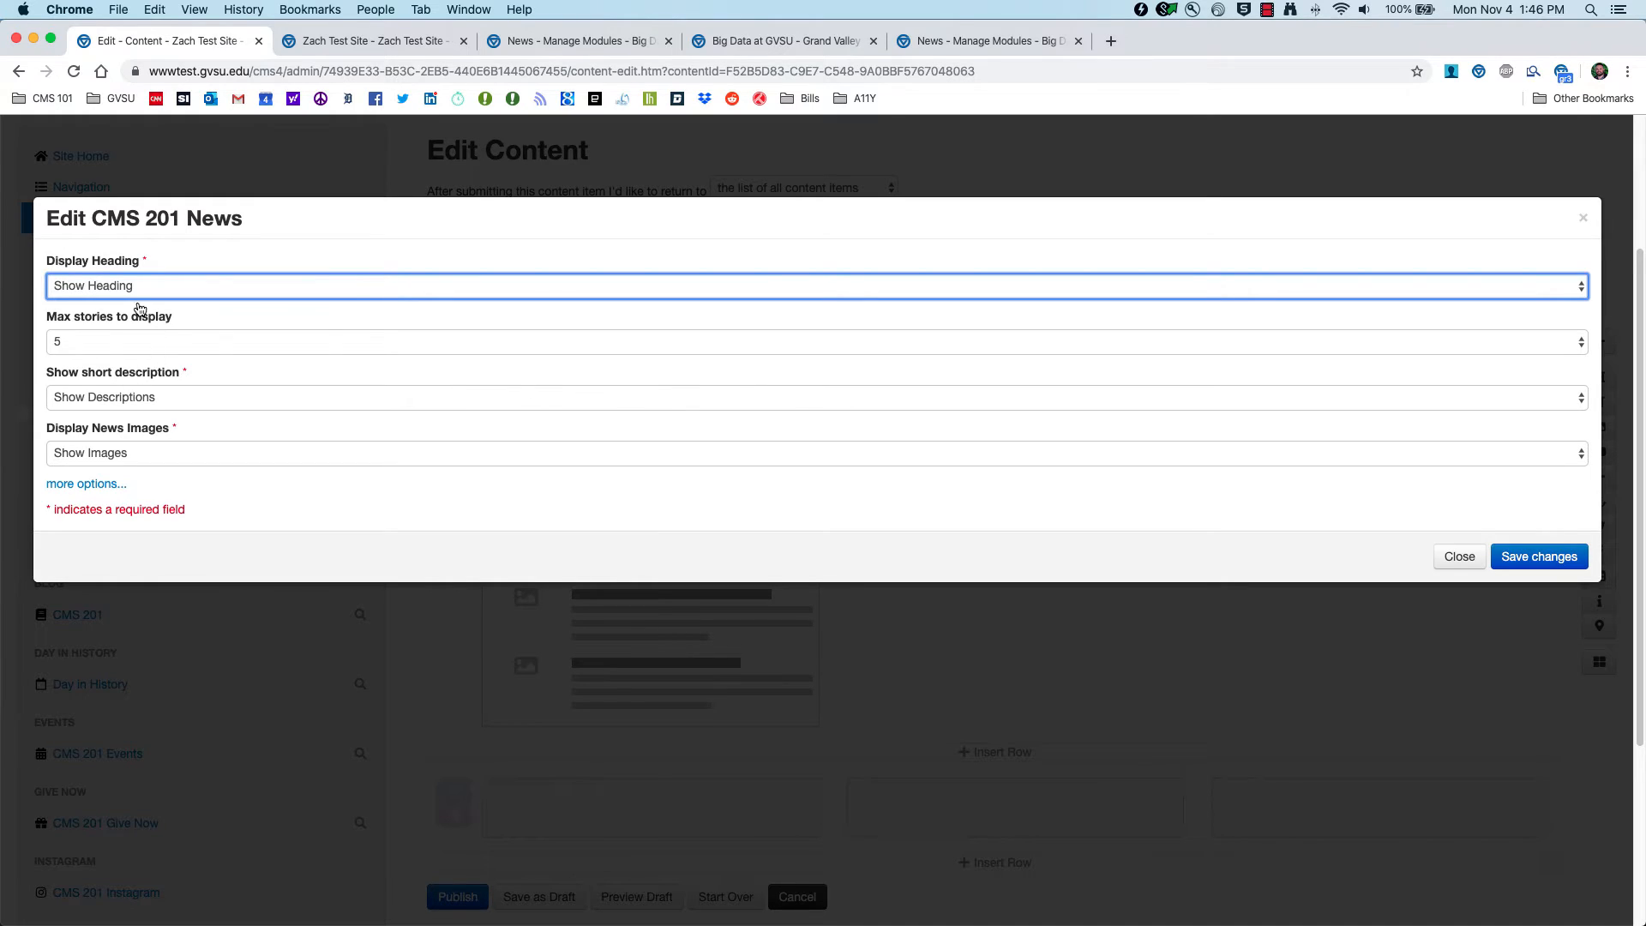
click(223, 286)
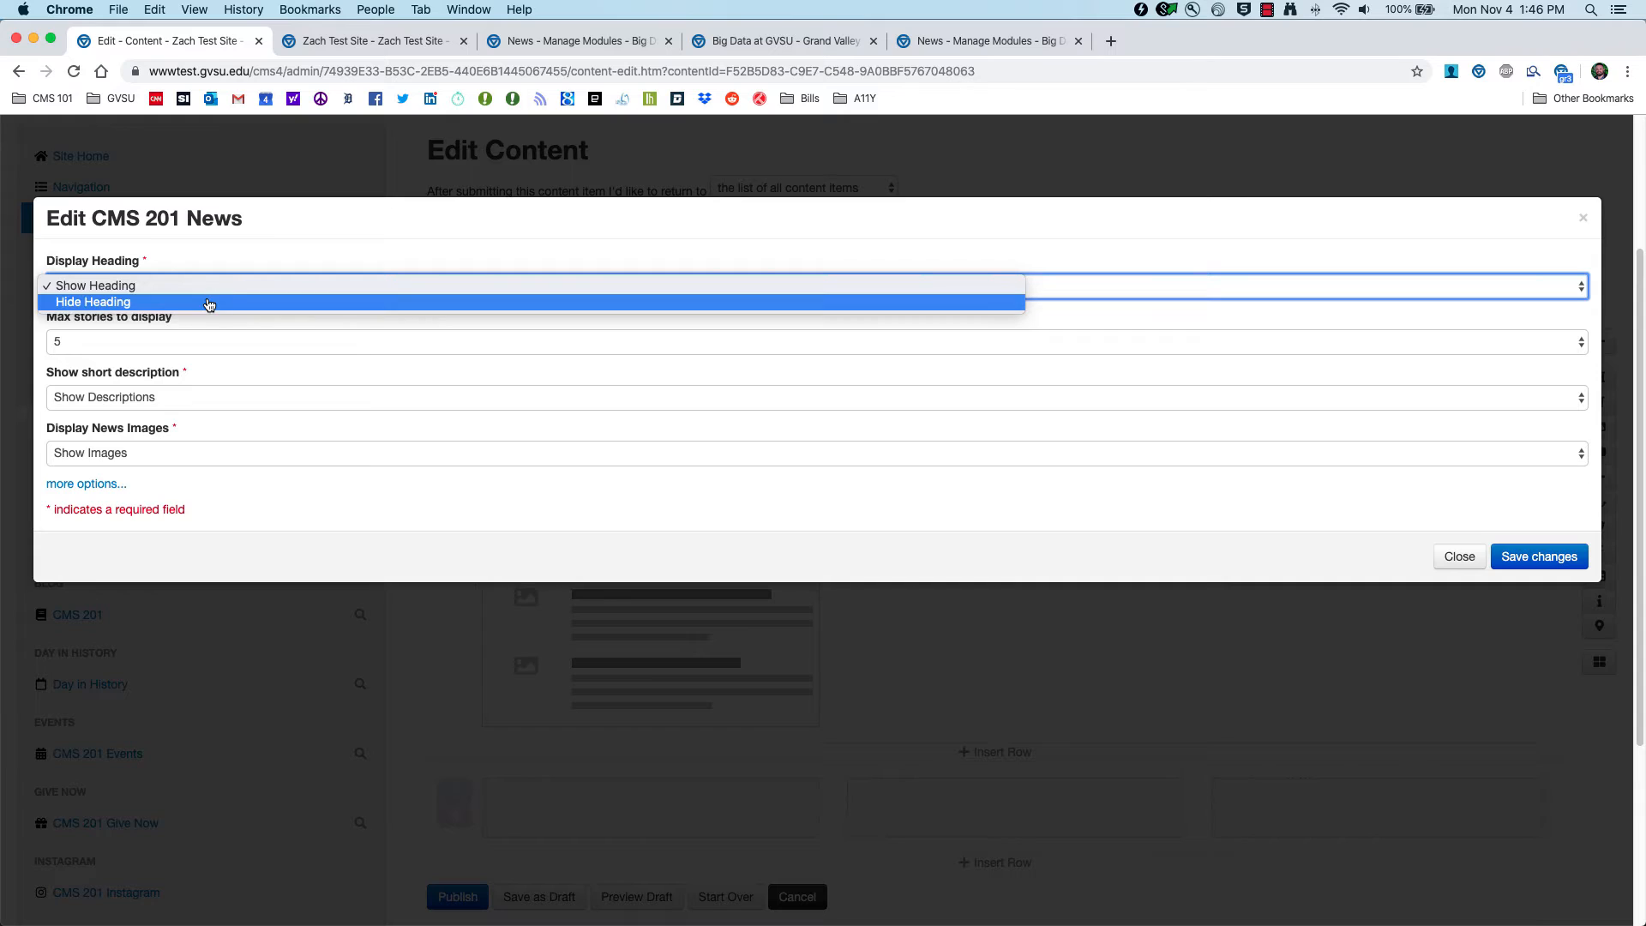
click(210, 292)
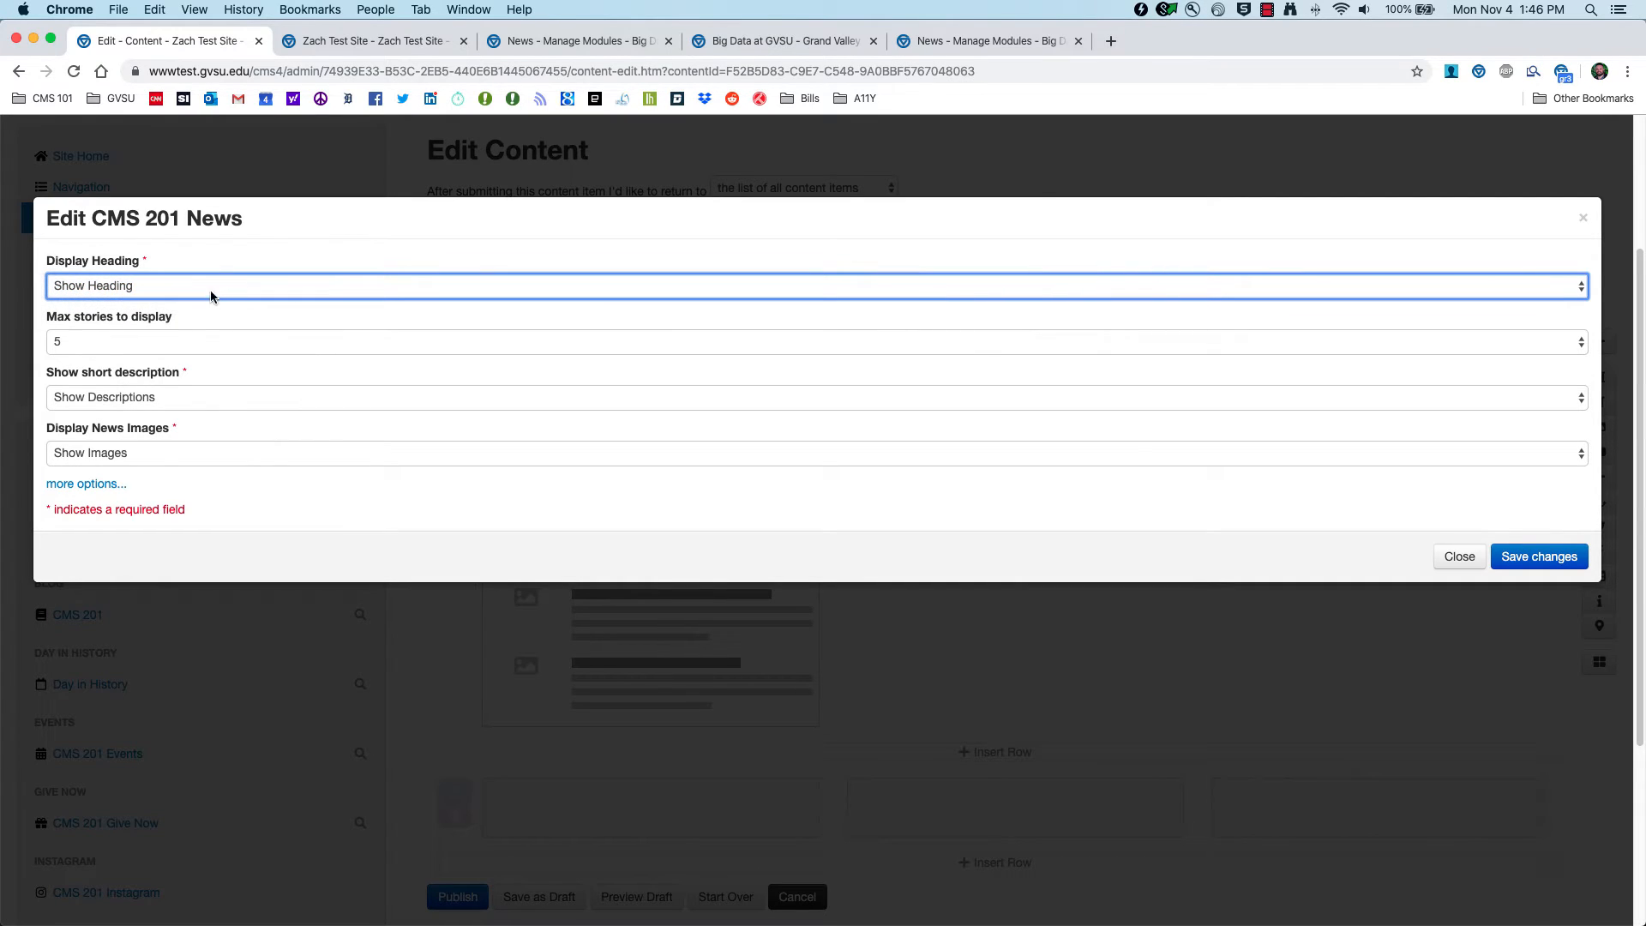
click(192, 343)
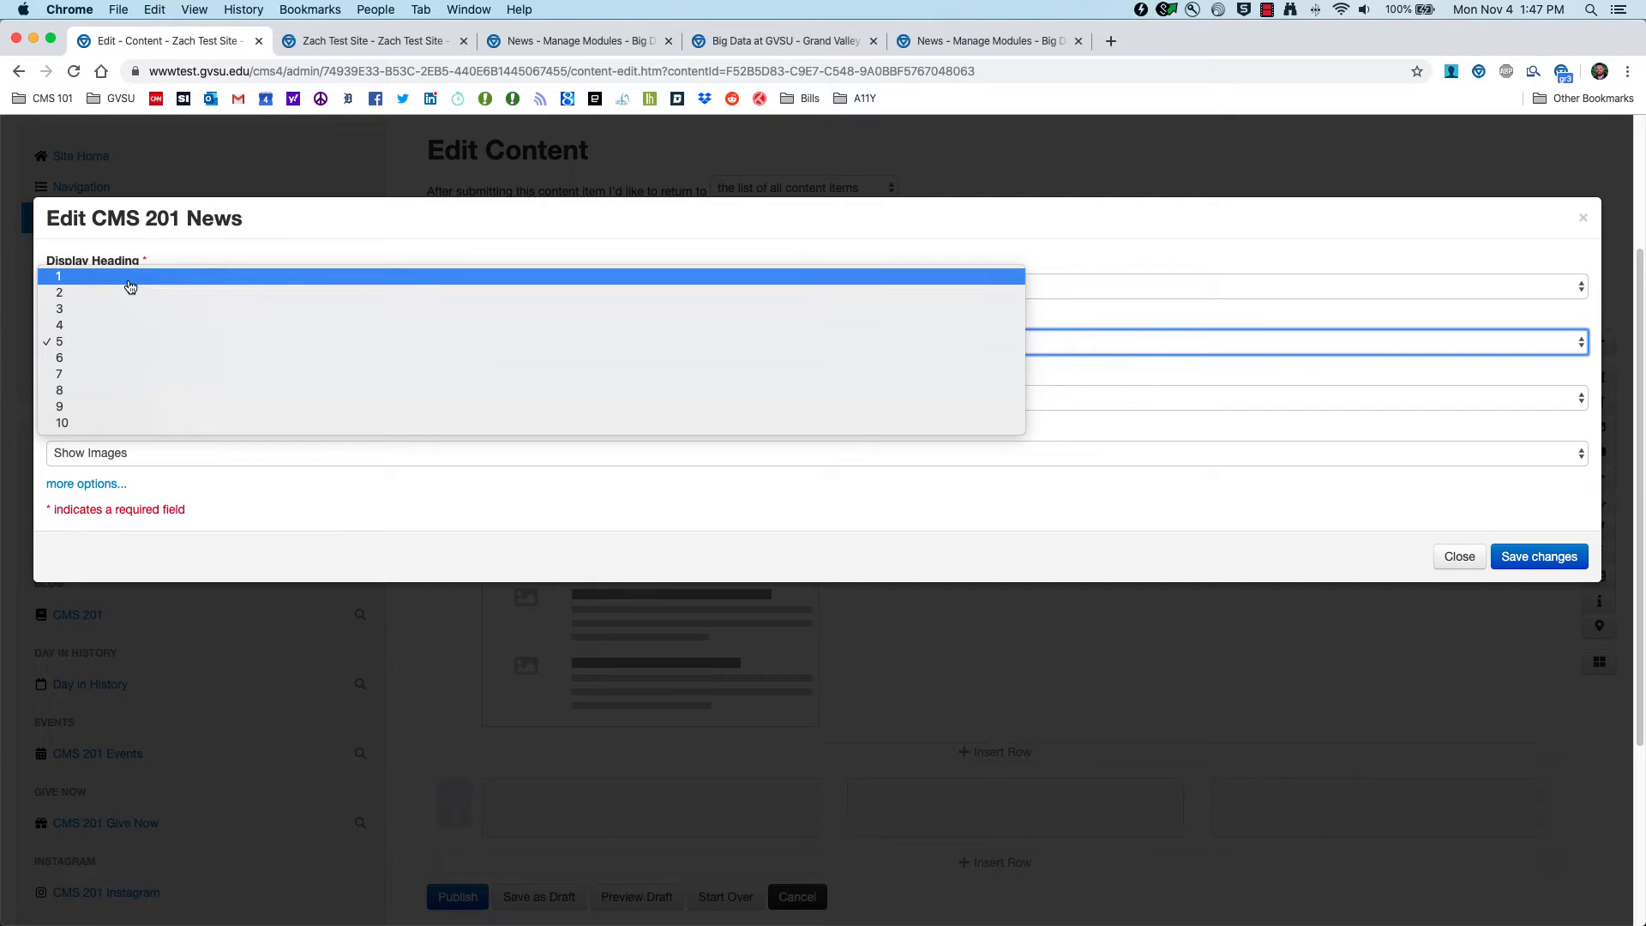
click(126, 294)
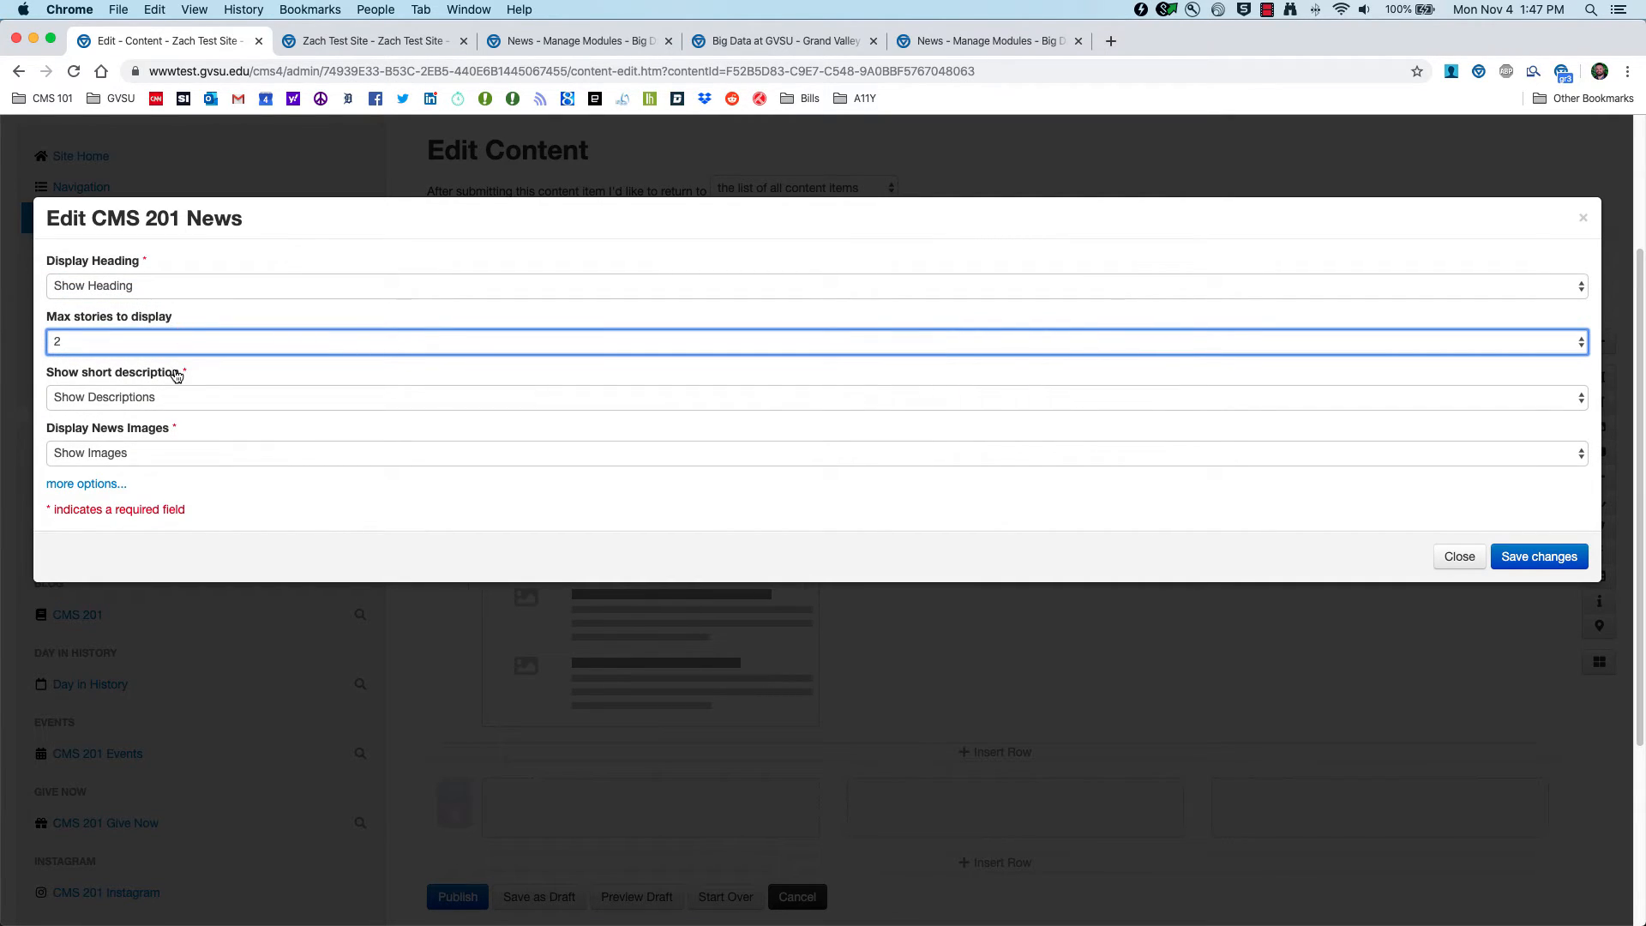
click(178, 398)
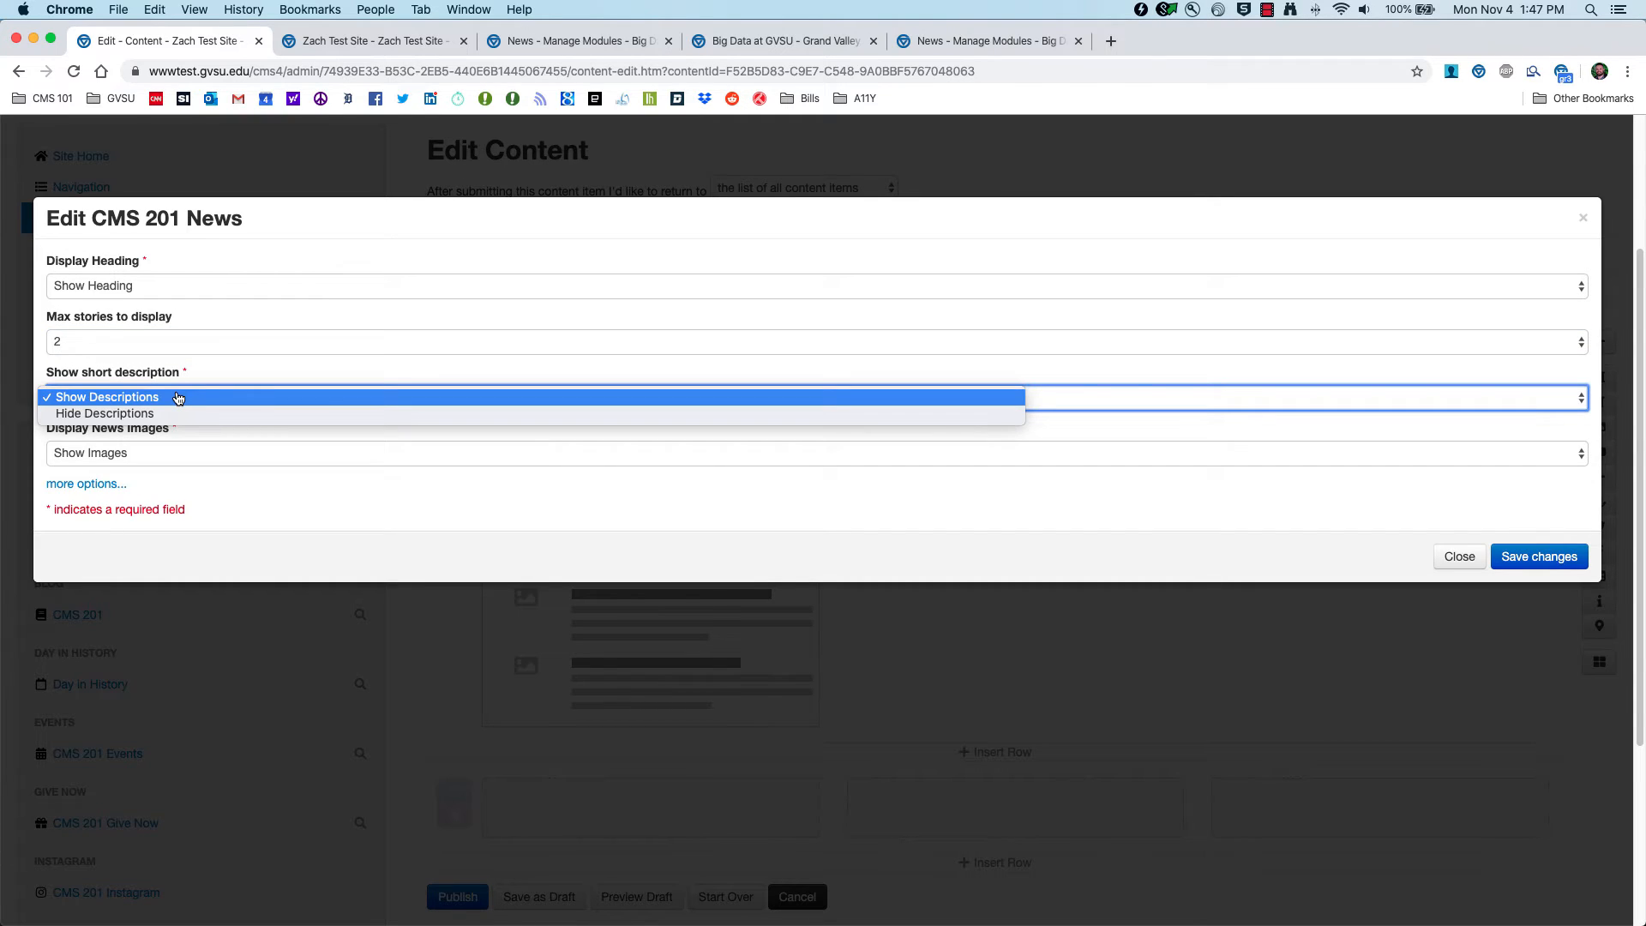
click(167, 414)
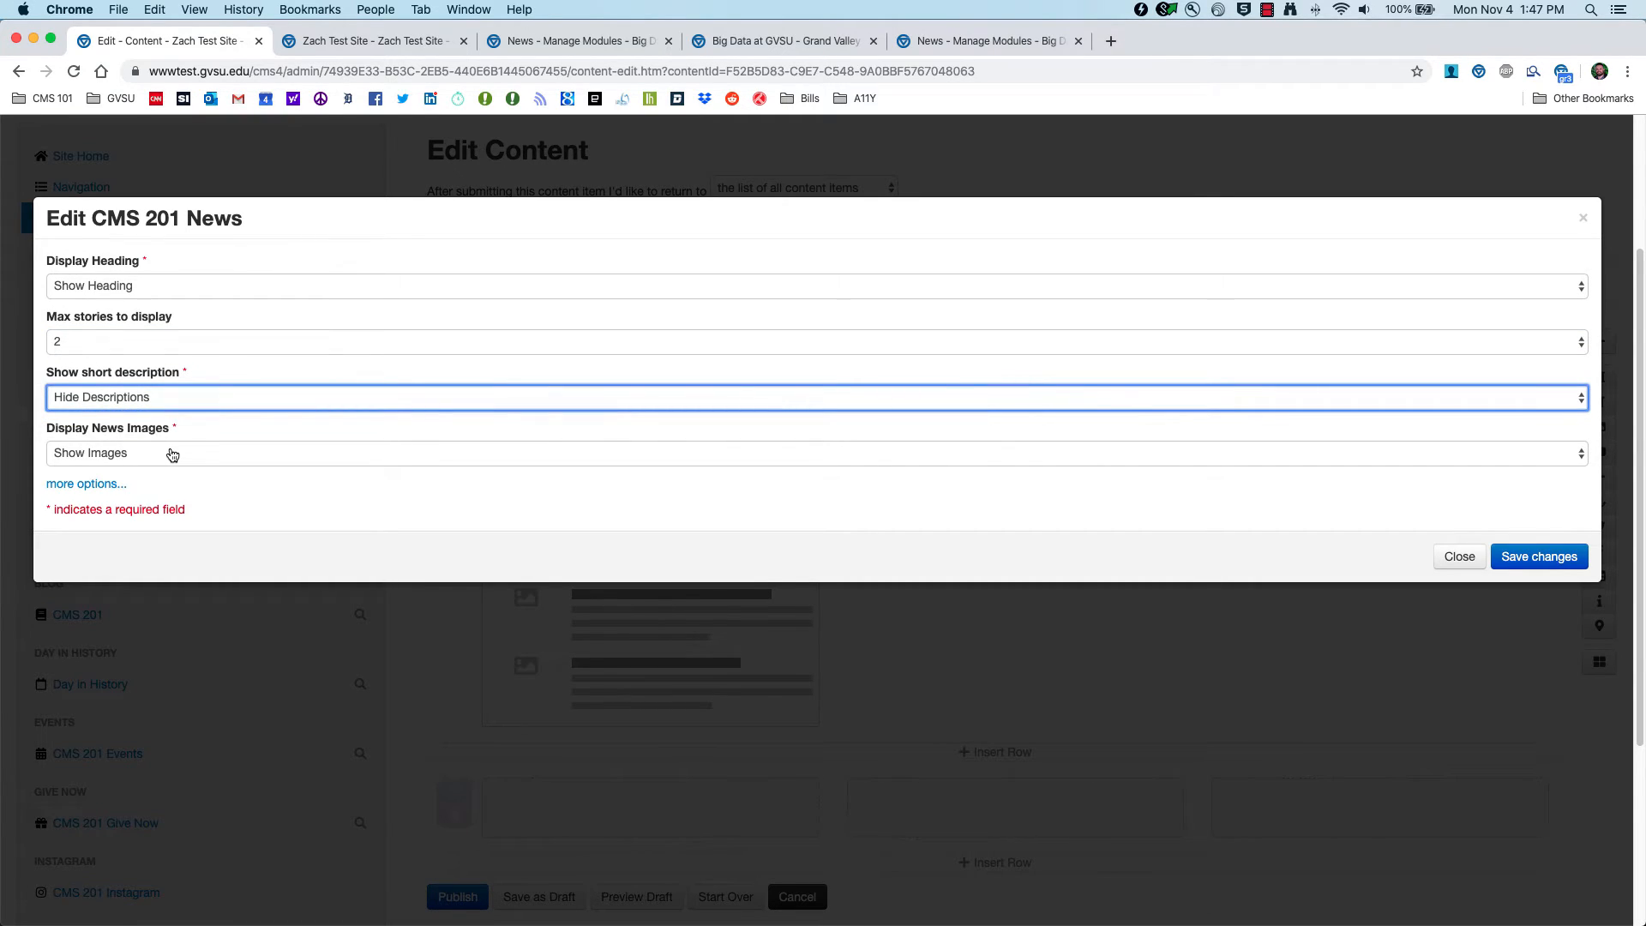
click(173, 455)
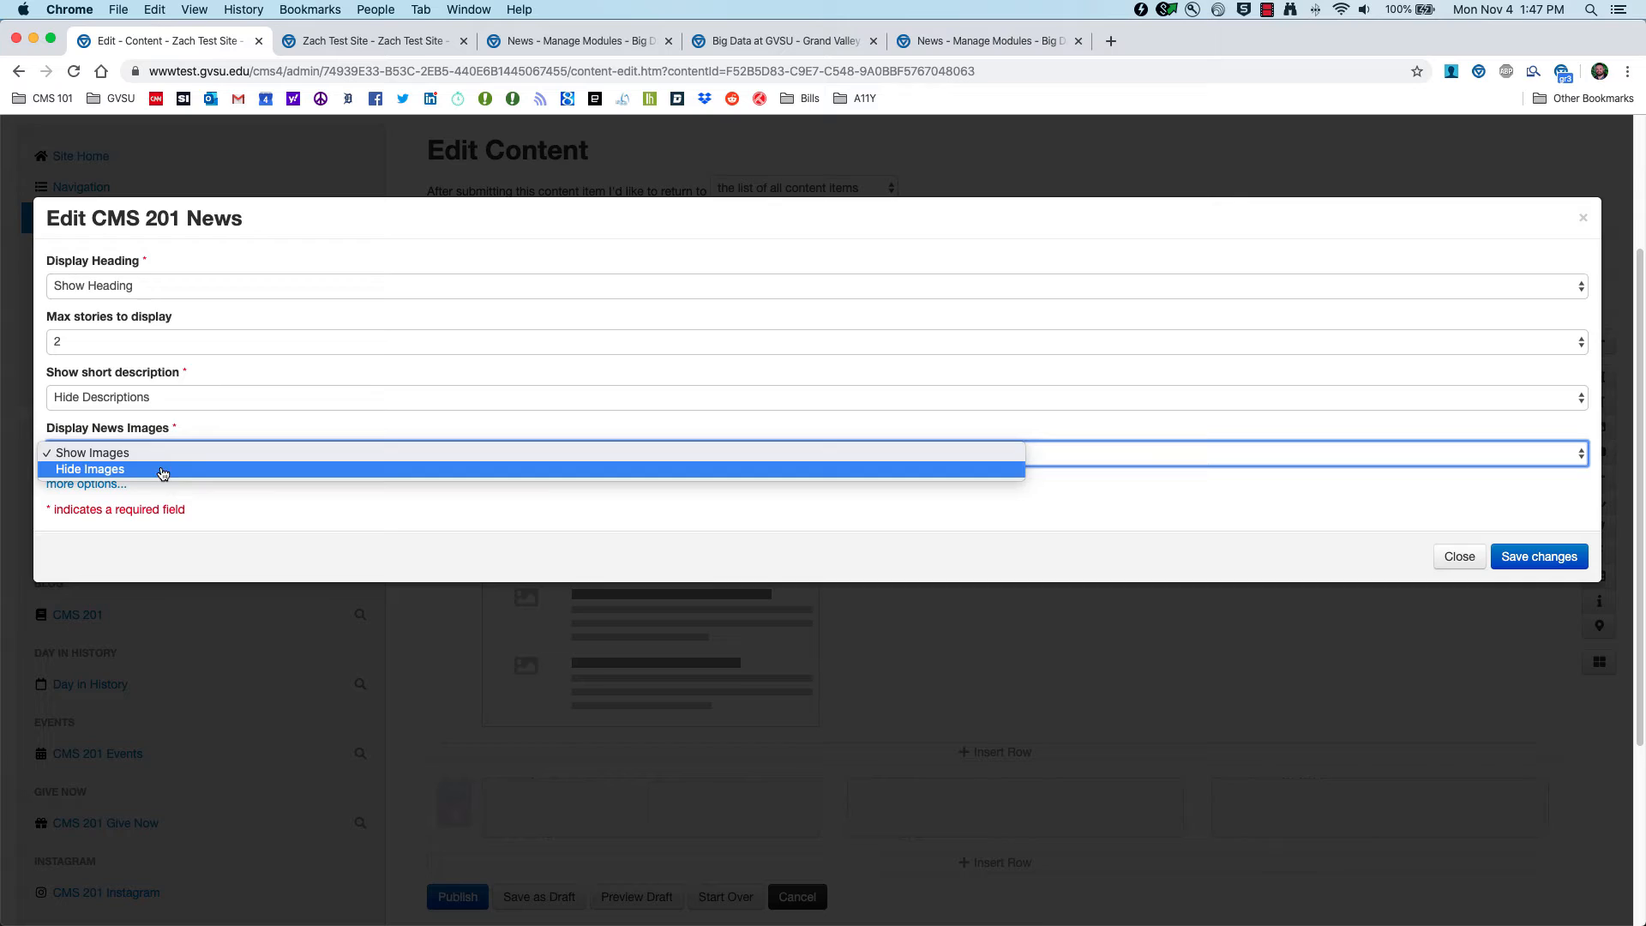
click(191, 413)
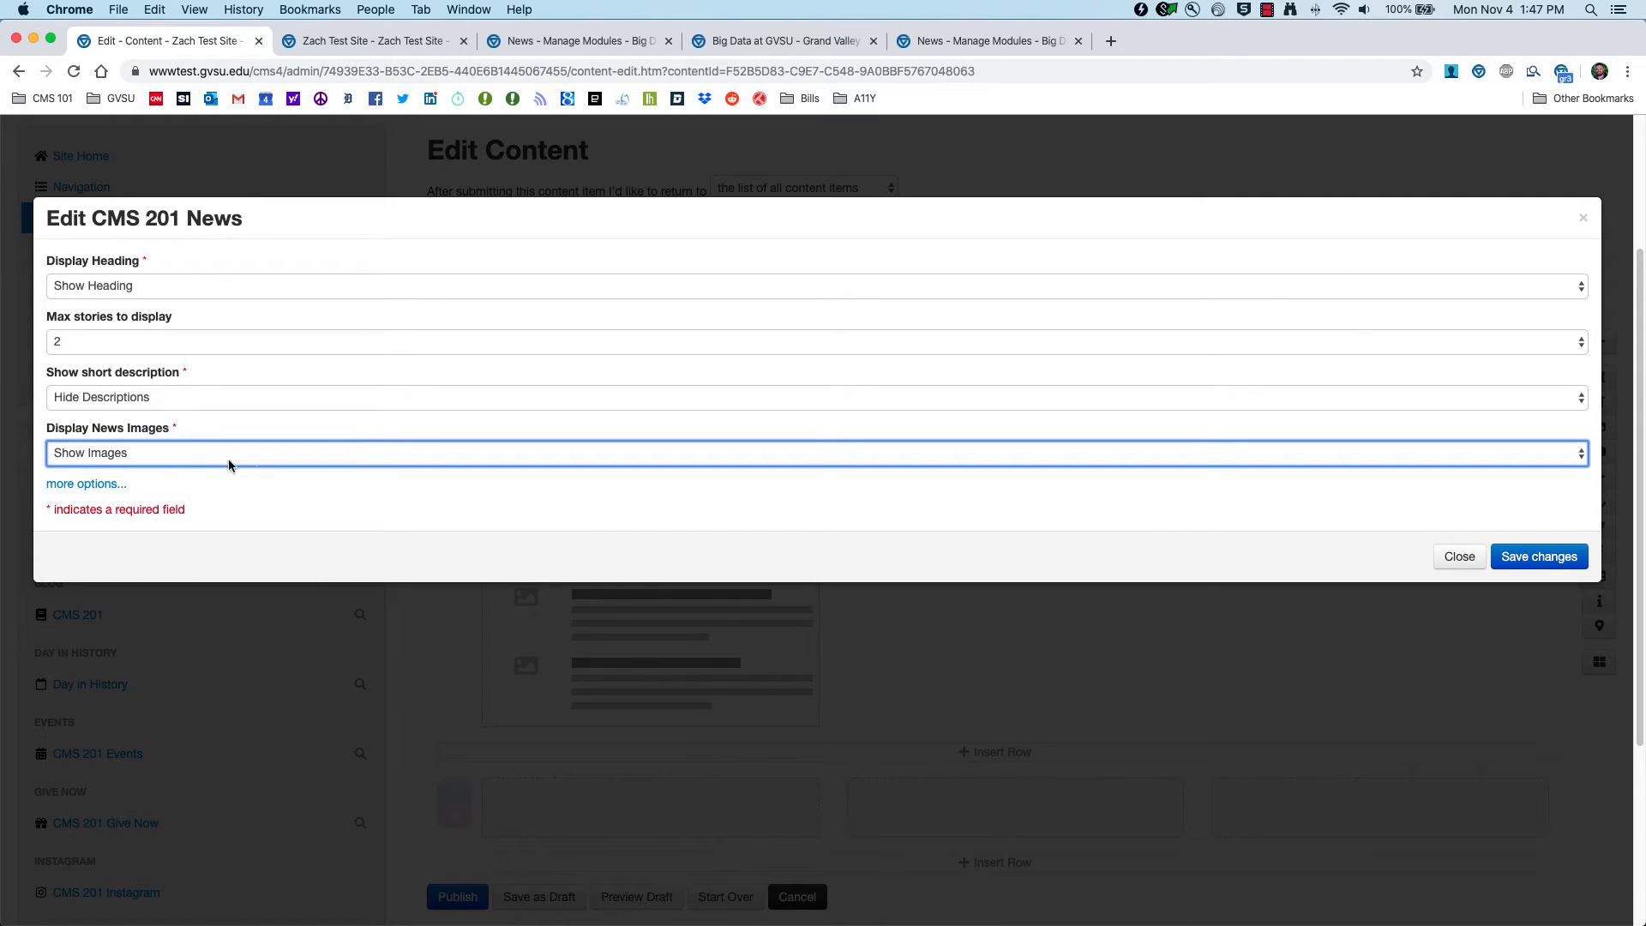
click(1551, 553)
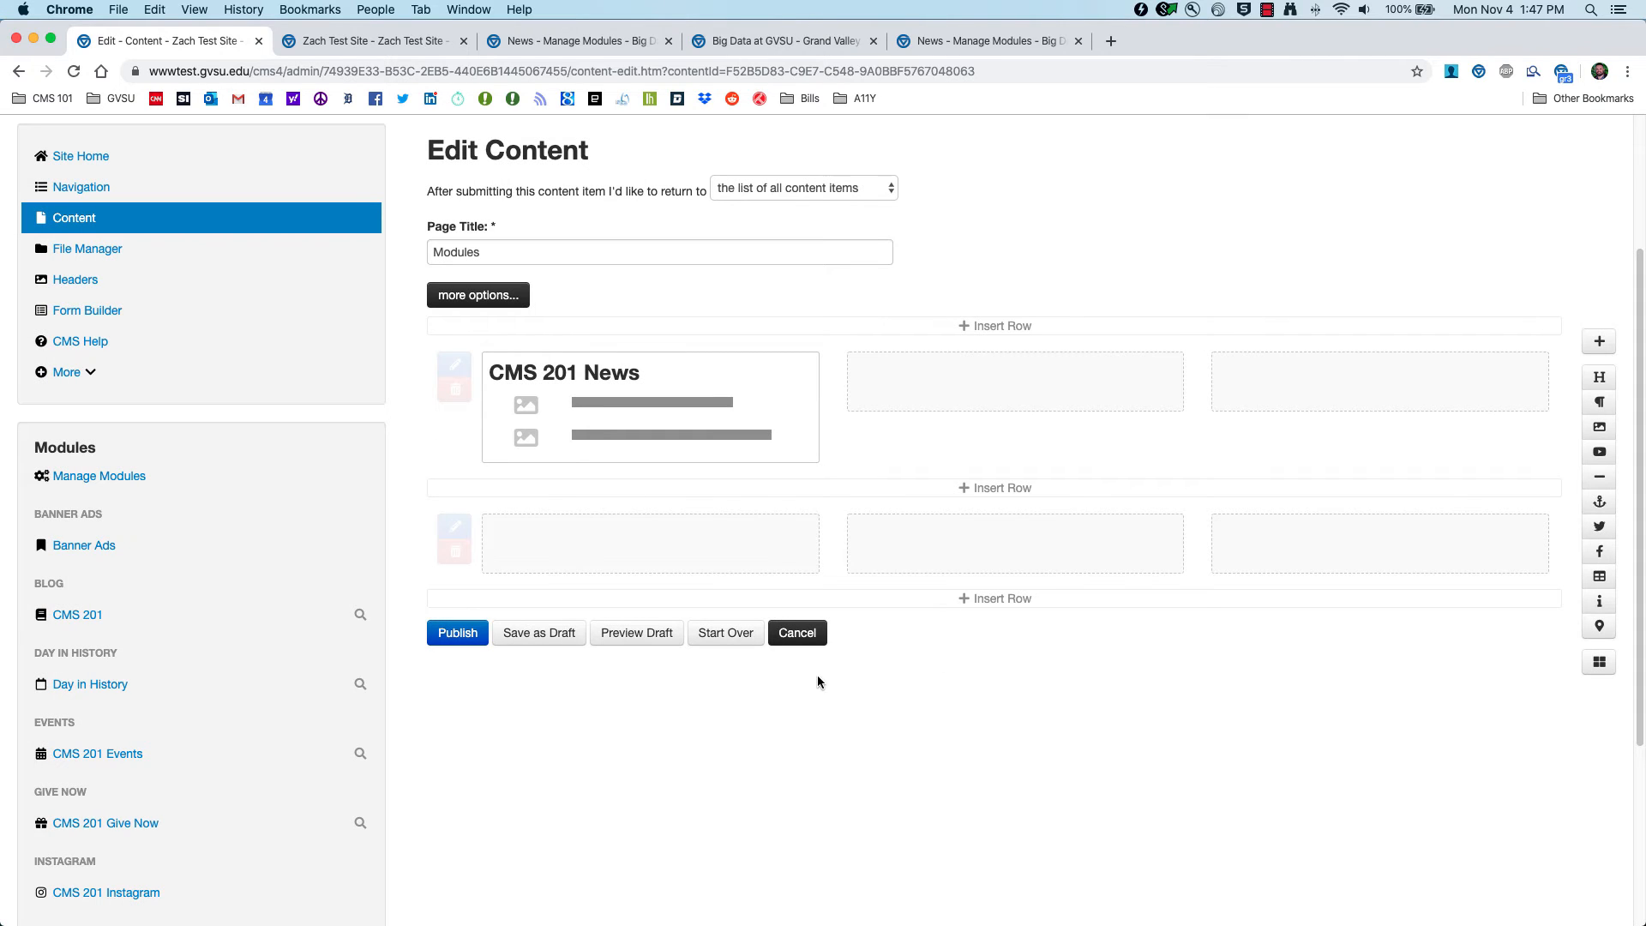
- Preview the draft of the Modules page, view the CMS 201 Class Offerings story from it, and return to the preview
click(637, 633)
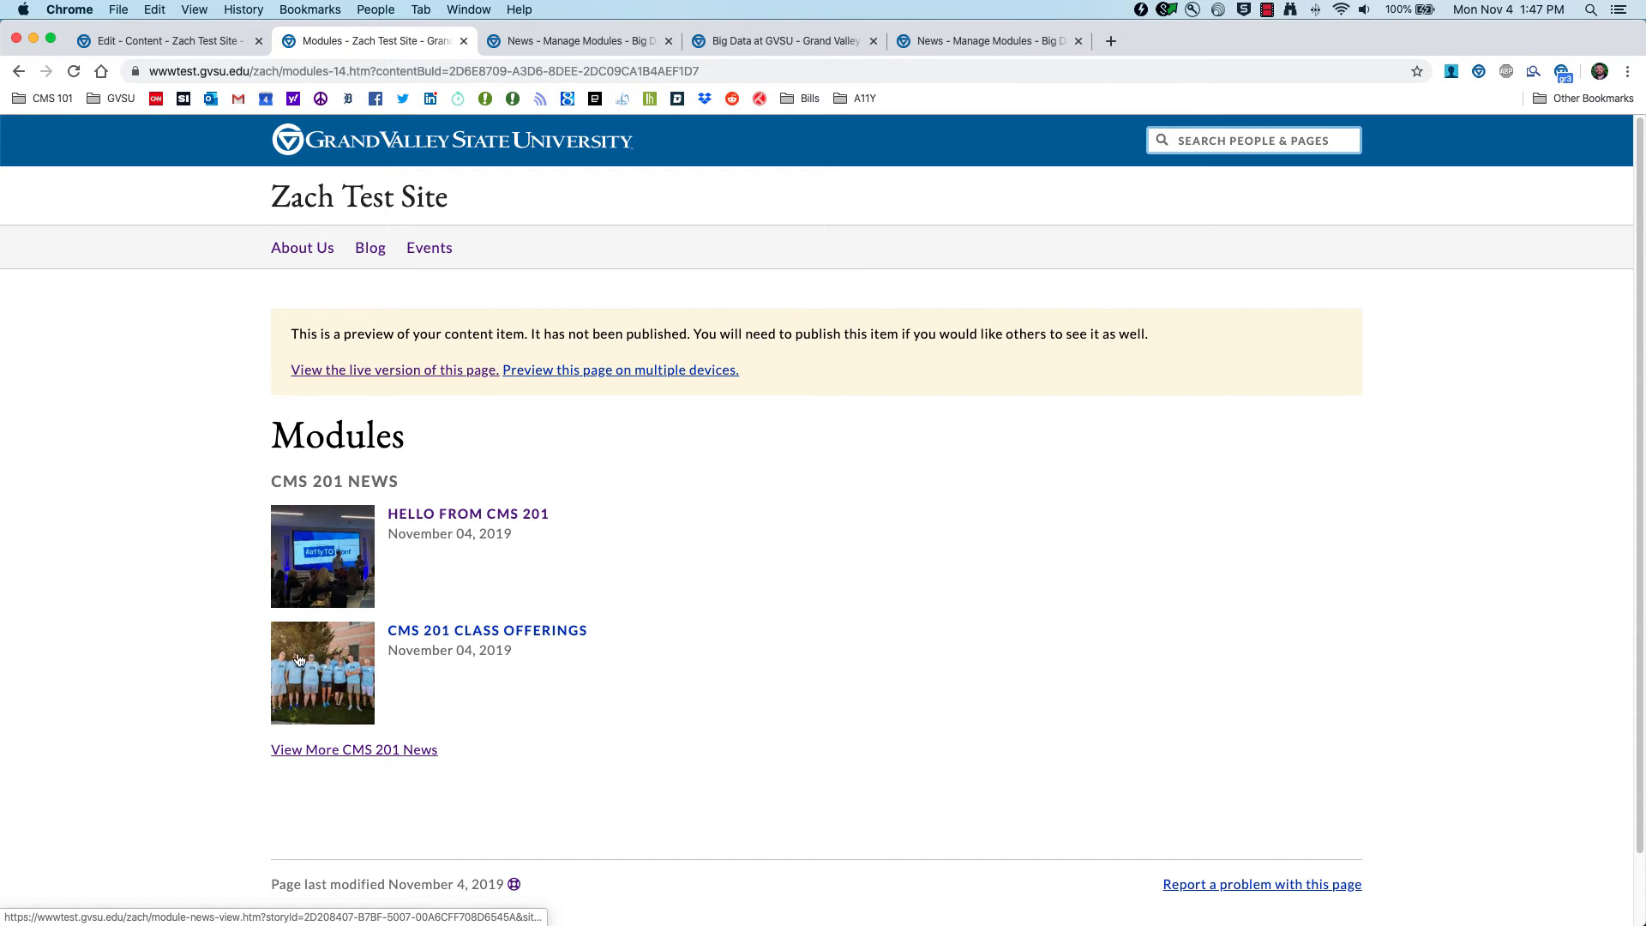
click(354, 678)
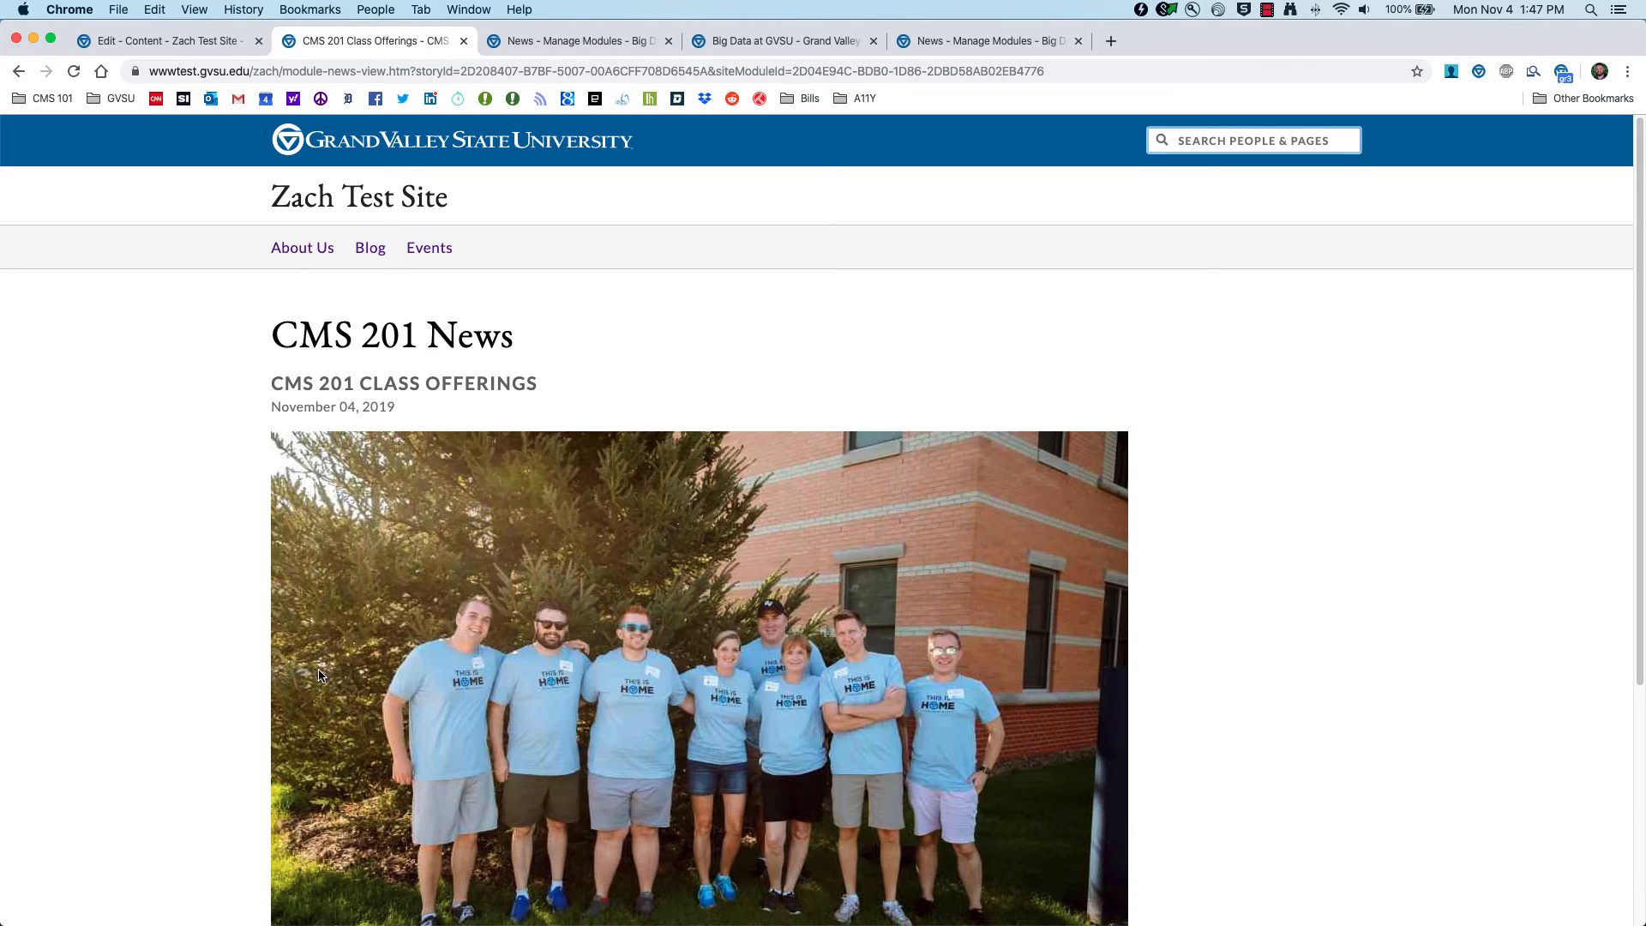
scroll(207, 642, down, 5)
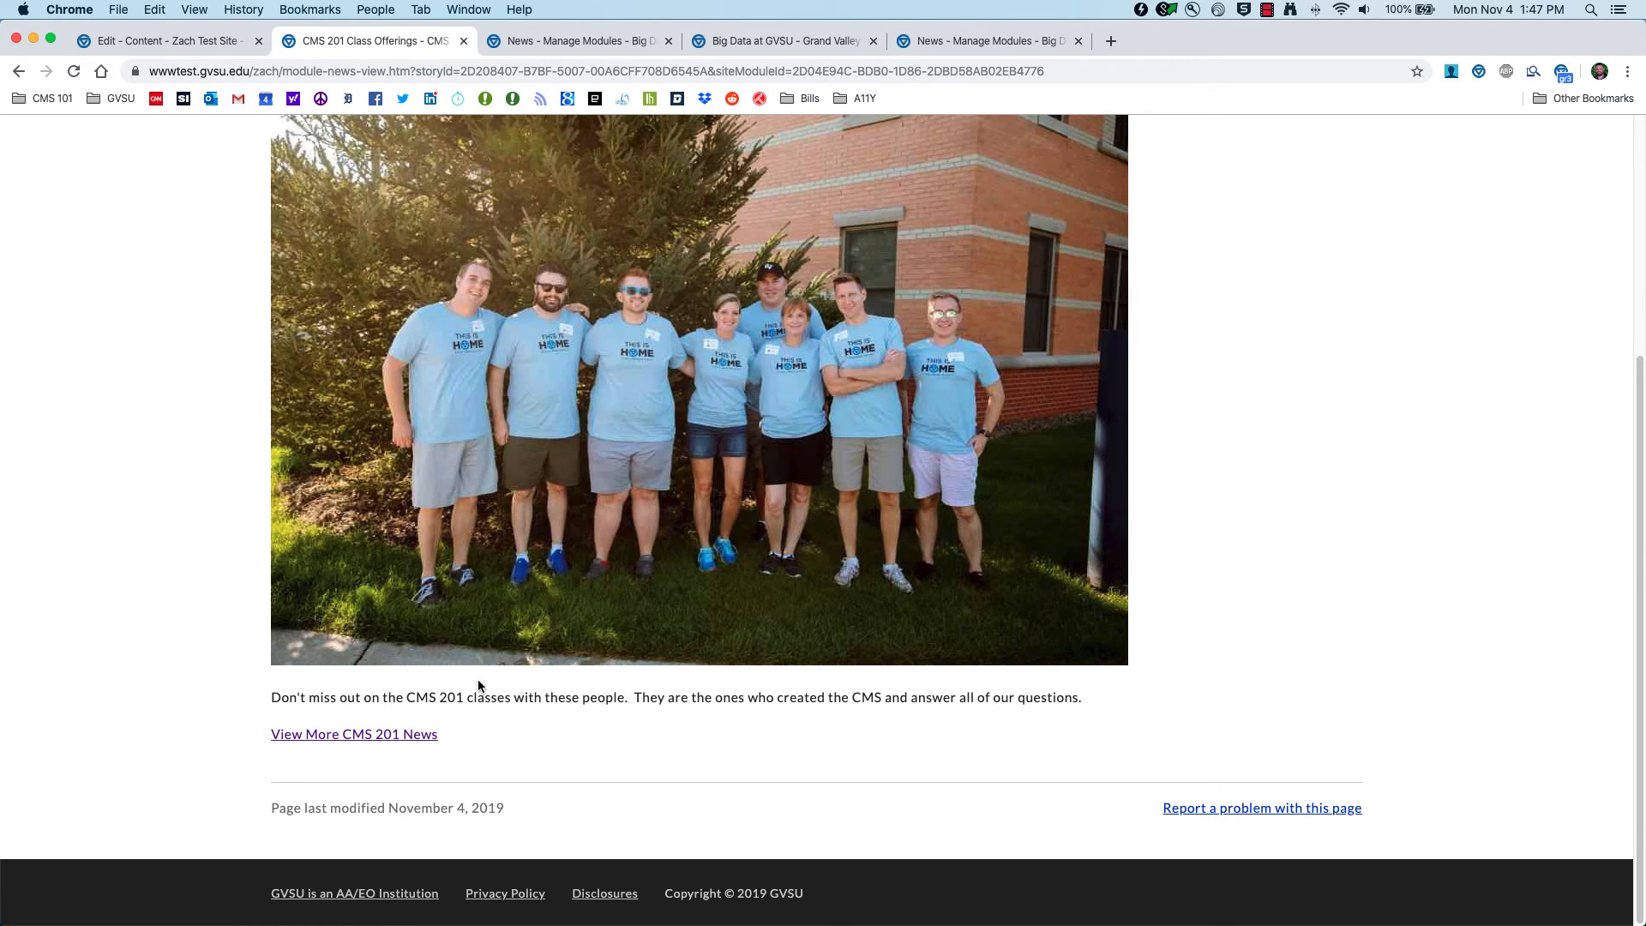
scroll(278, 673, up, 1)
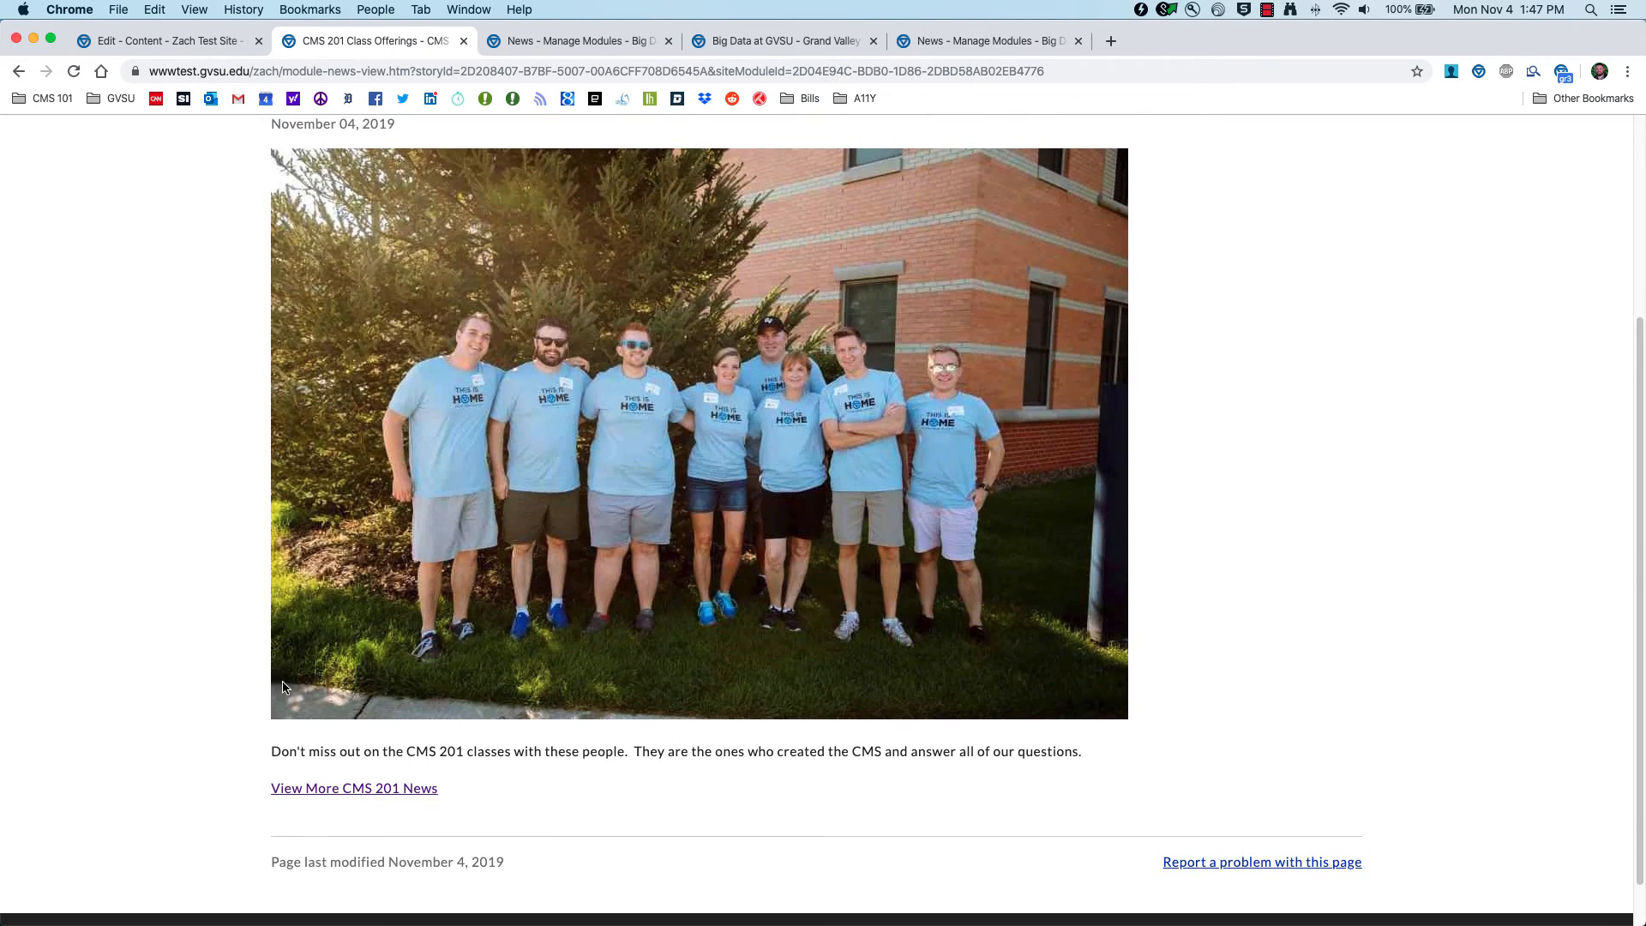
click(18, 72)
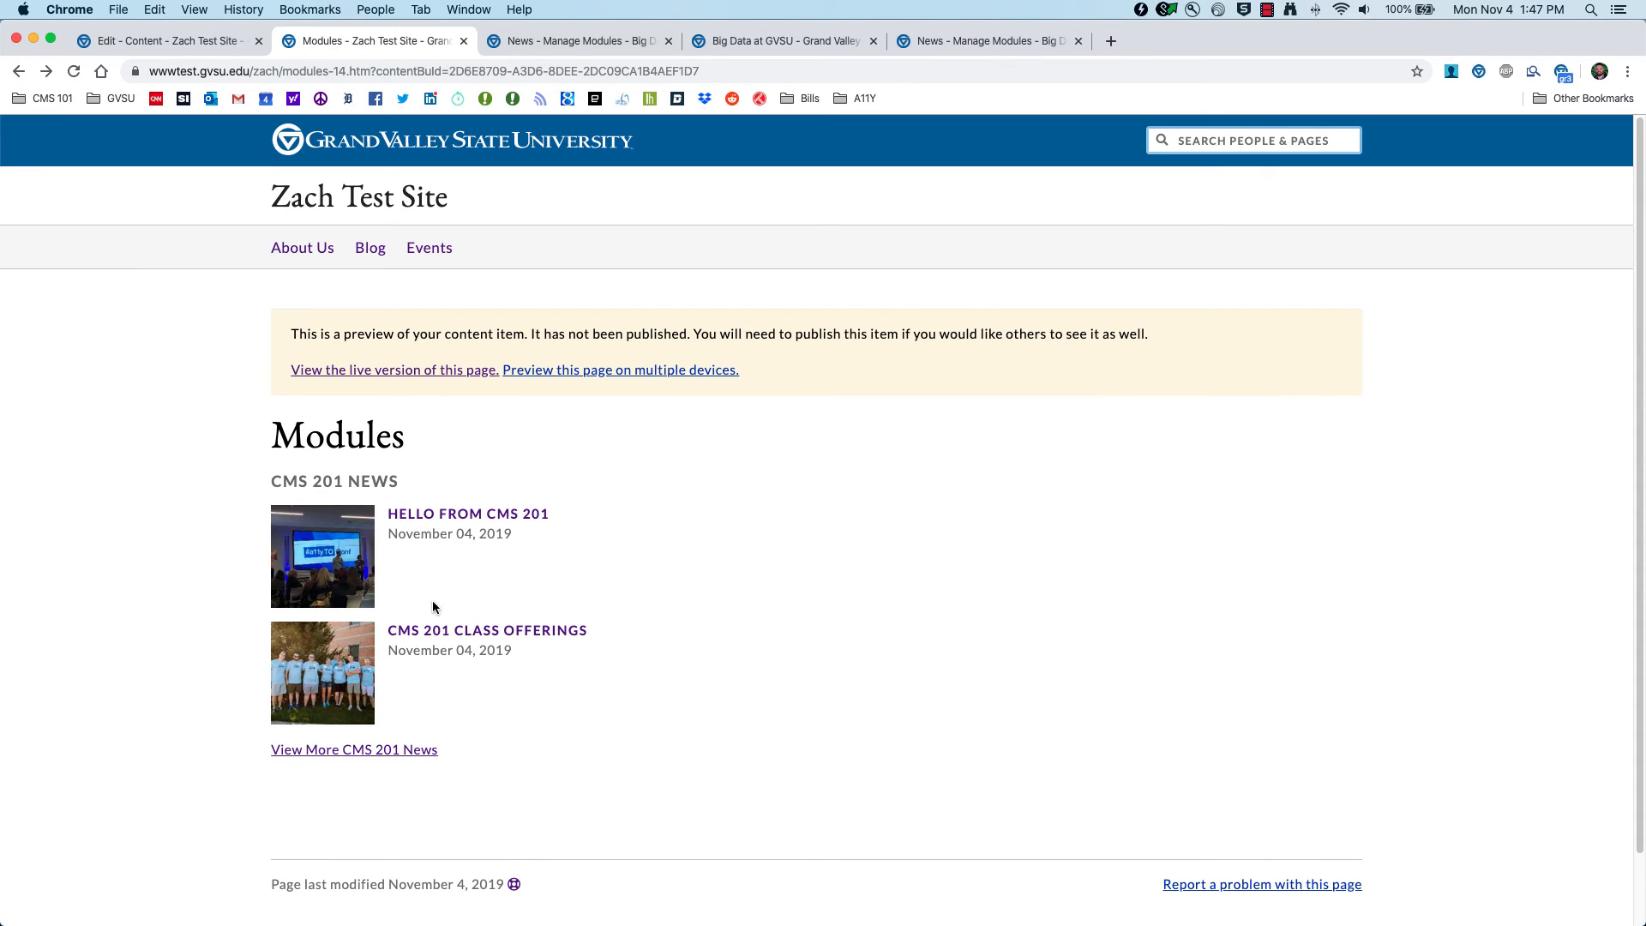
- Return to the Modules page editor and publish the page
click(189, 30)
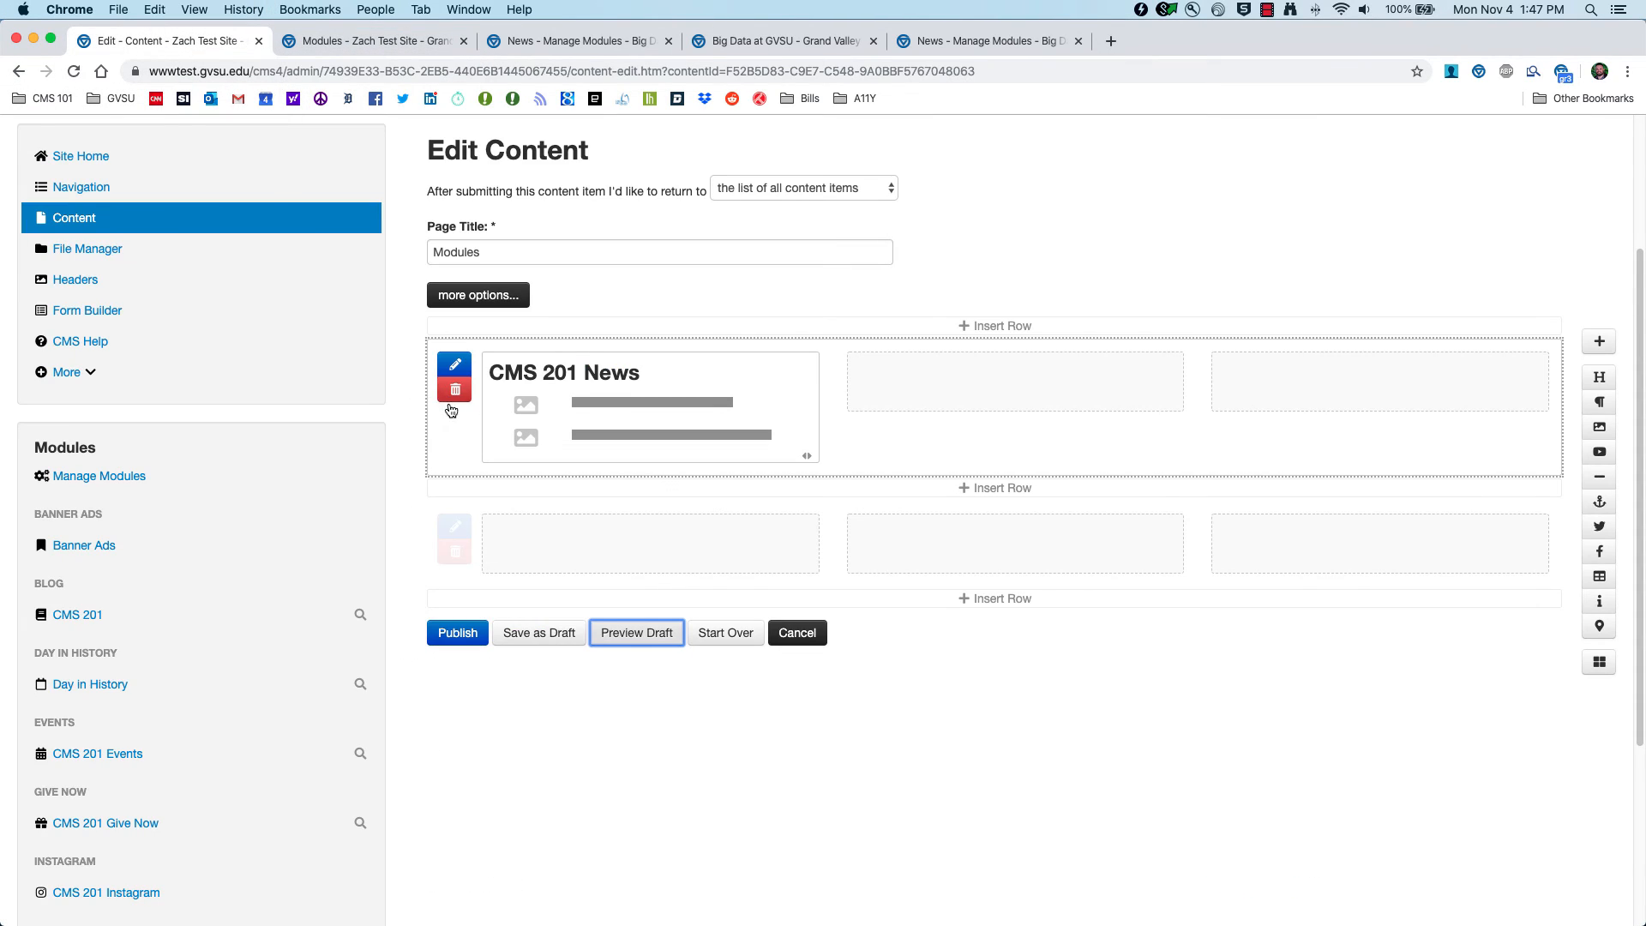
scroll(283, 609, down, 4)
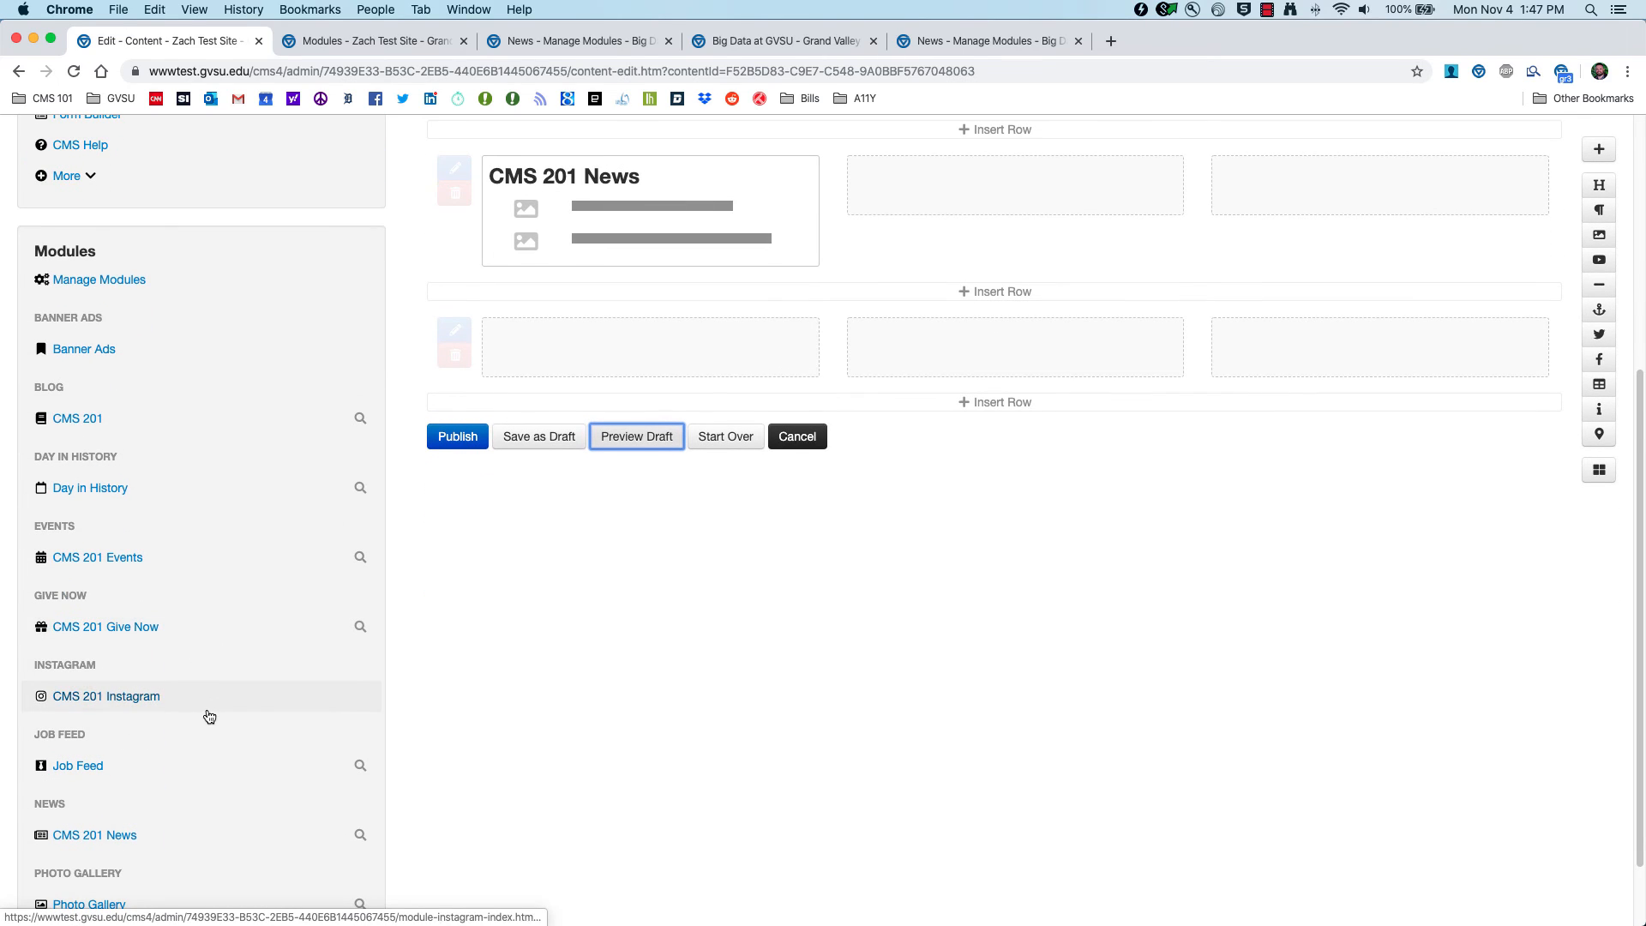
scroll(204, 715, down, 2)
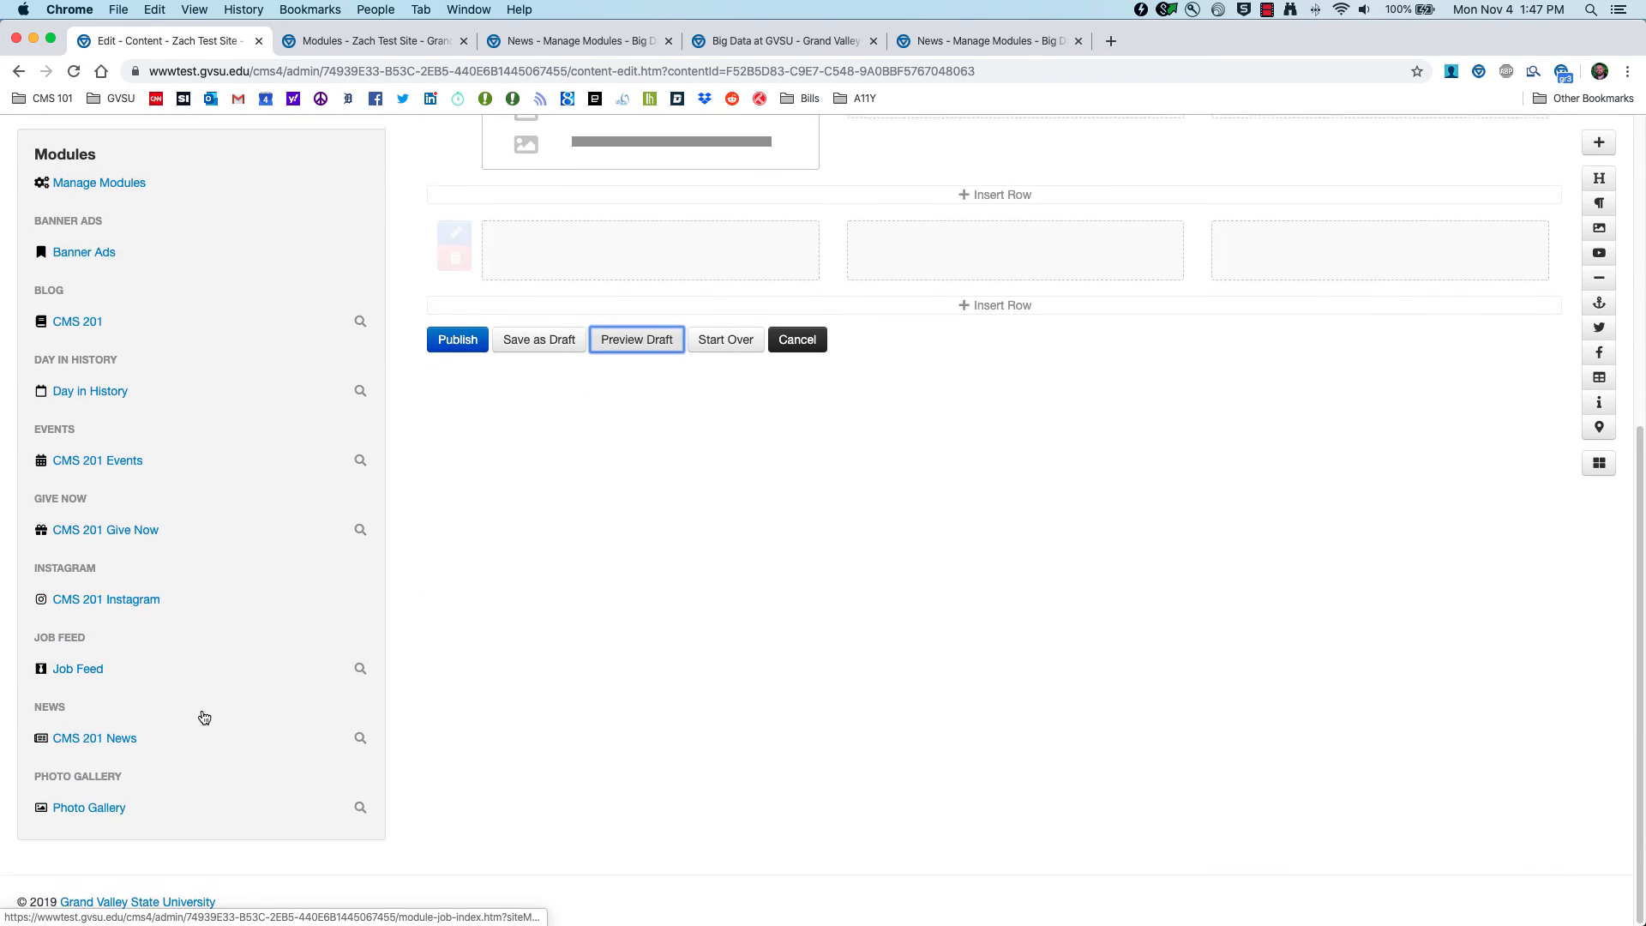
click(446, 348)
- Open a blank news story form in the CMS 201 News module, and switch back to the Modules page preview
scroll(345, 605, down, 6)
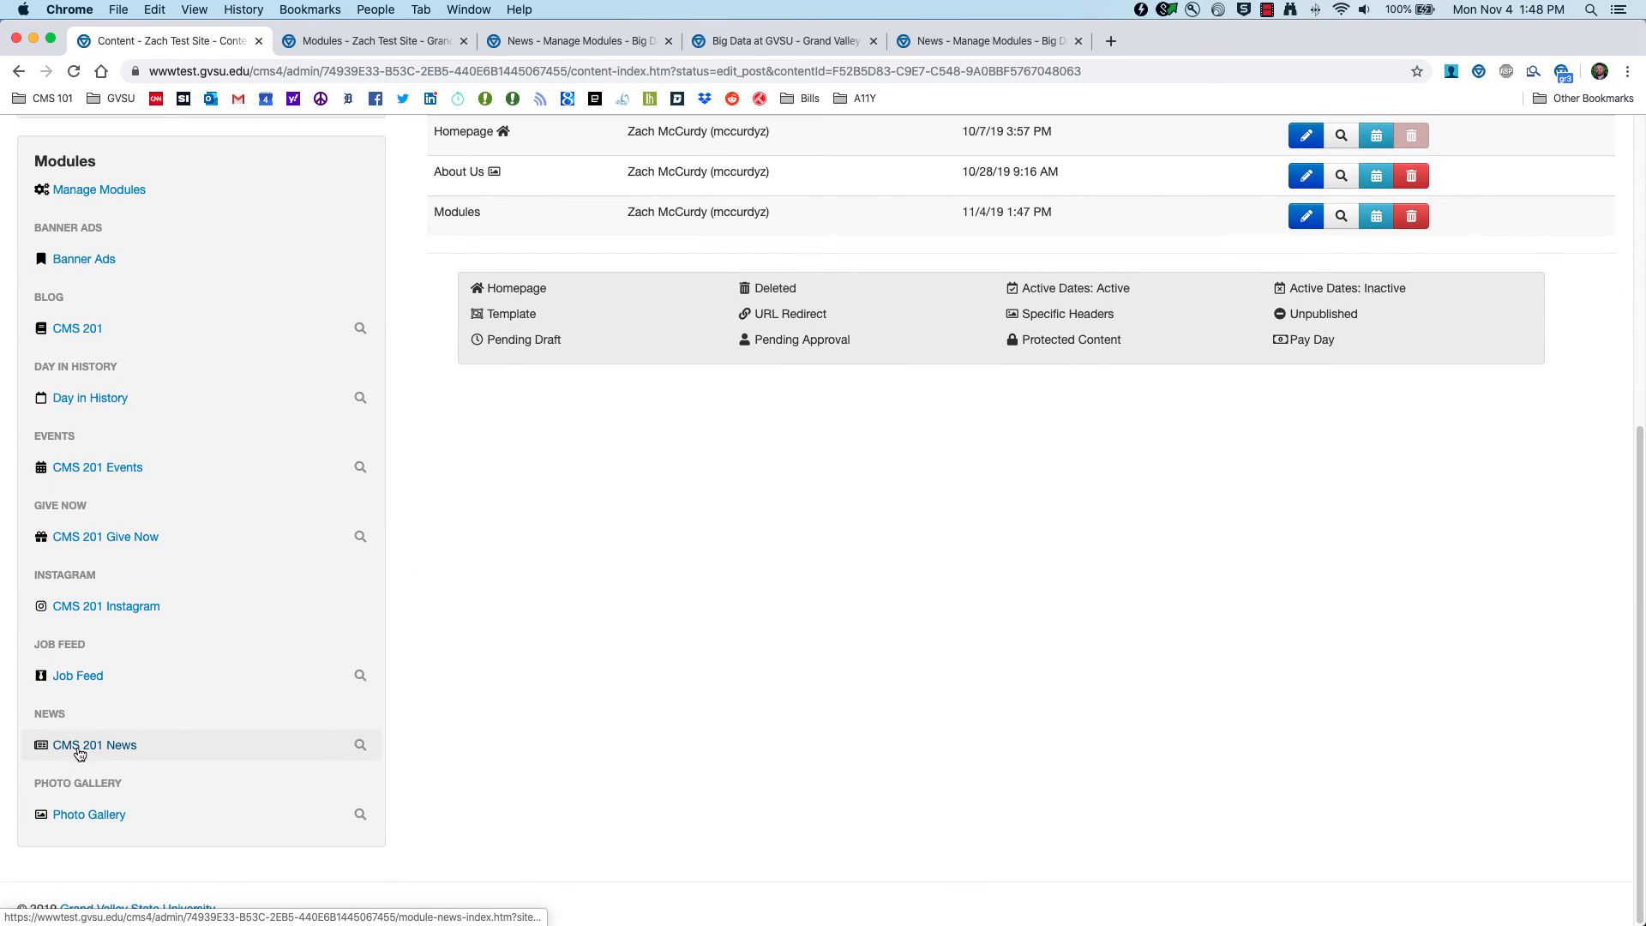
click(98, 748)
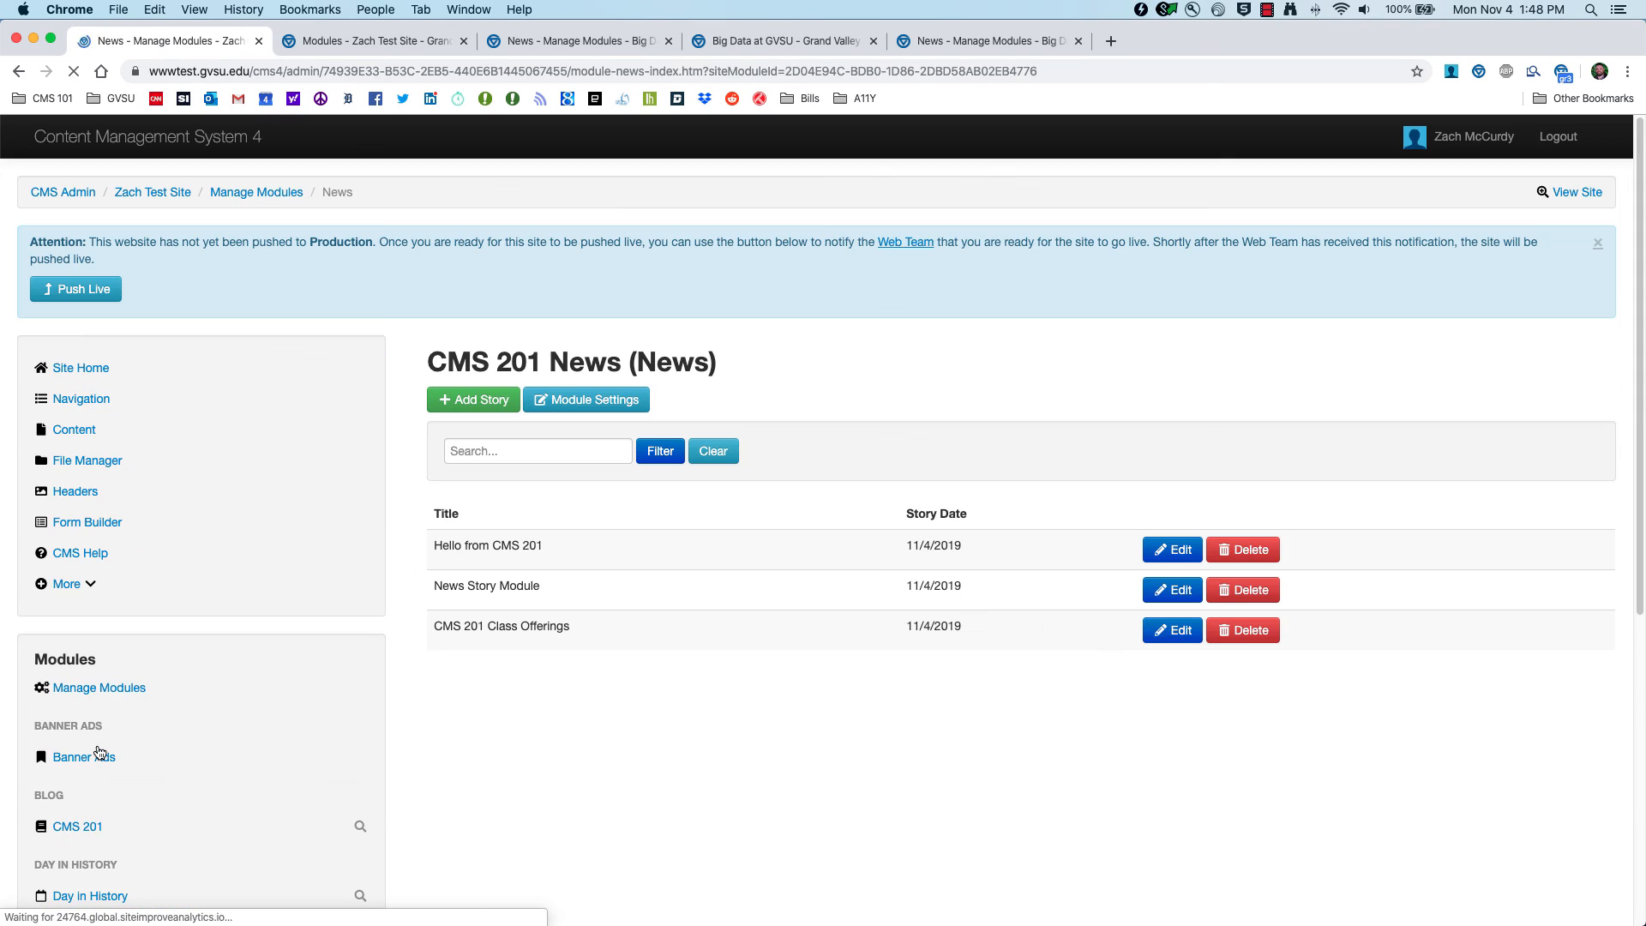
click(476, 400)
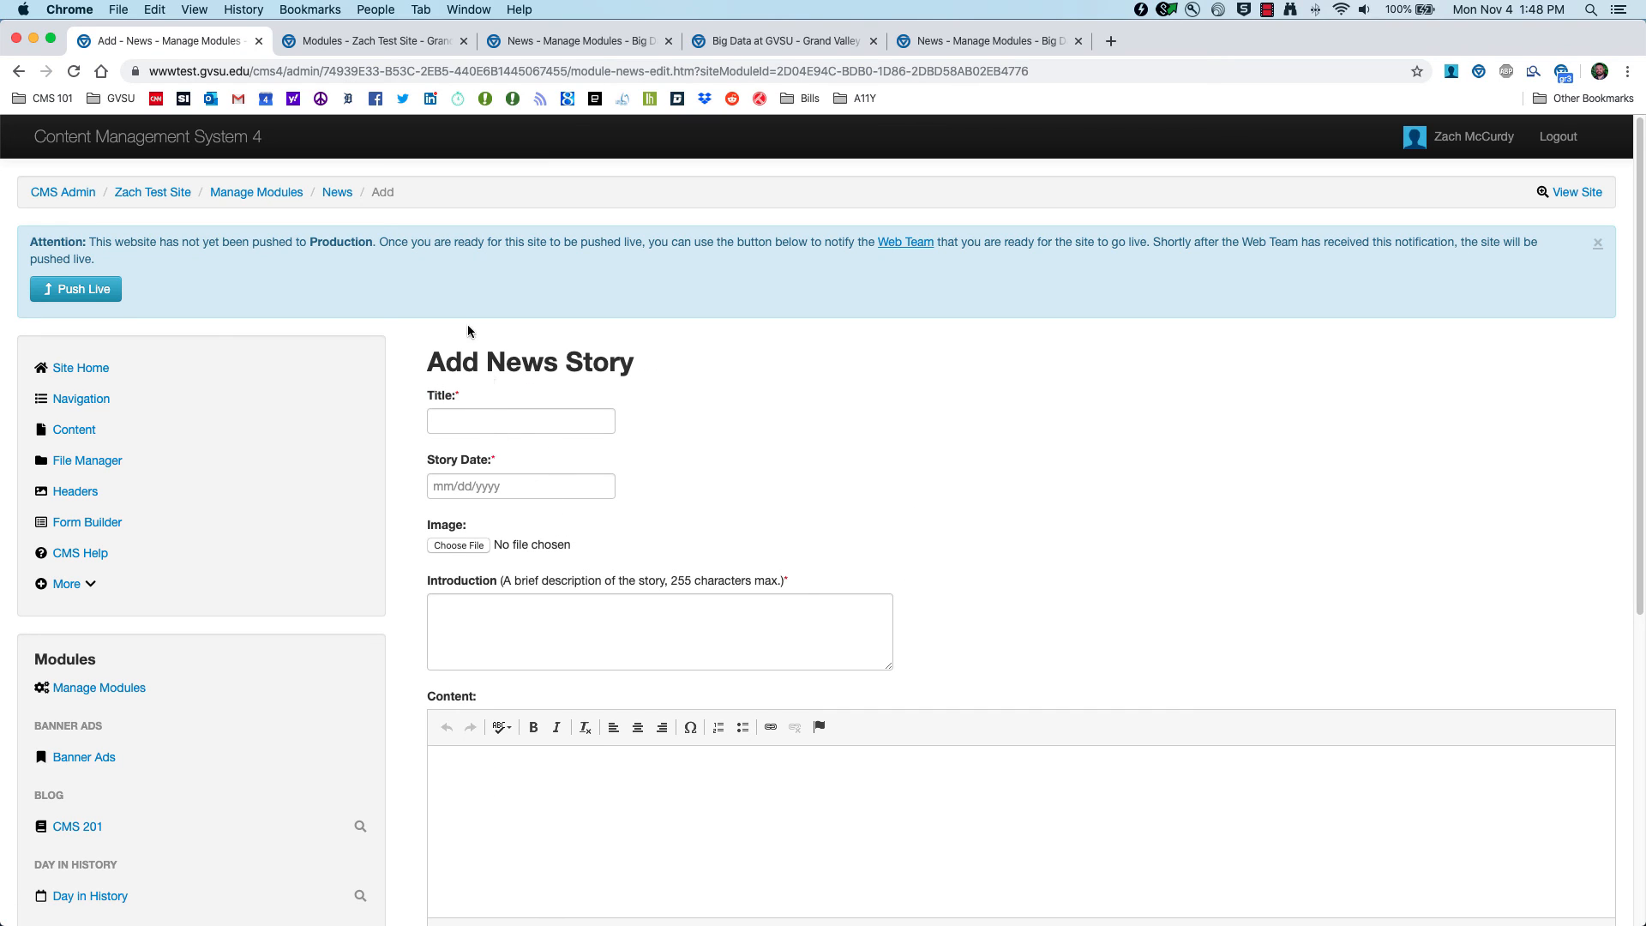
click(345, 40)
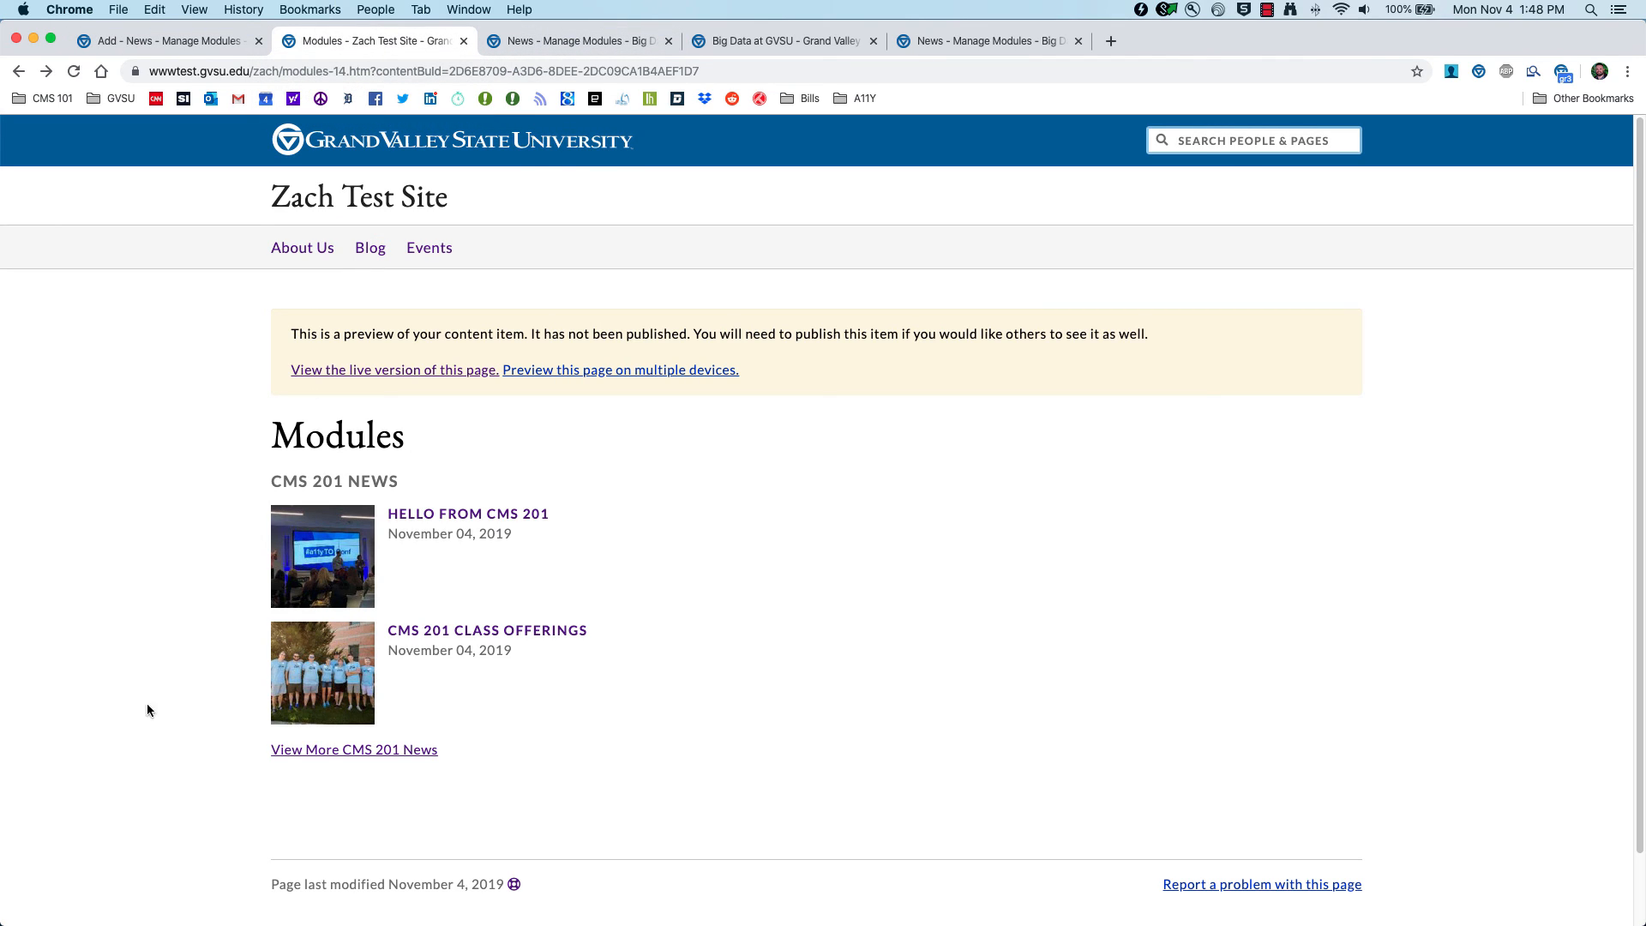